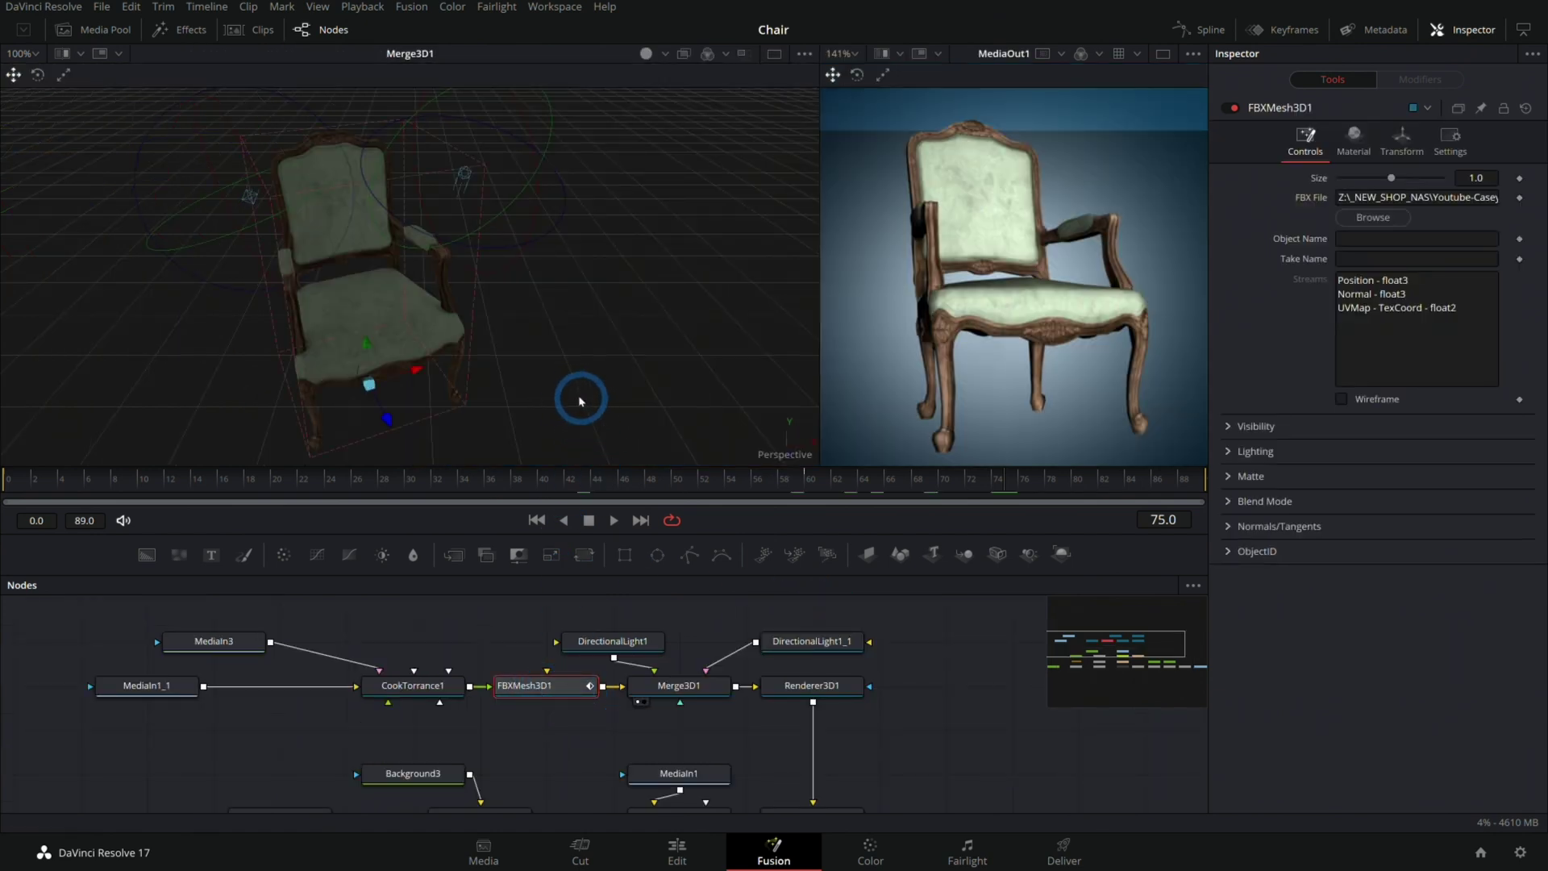
- Add an FBX Mesh 3D node for the chair and connect it into Merge3D1
{"action": "middle_click_drag", "start_coordinate": [542, 422], "coordinate": [632, 352]}
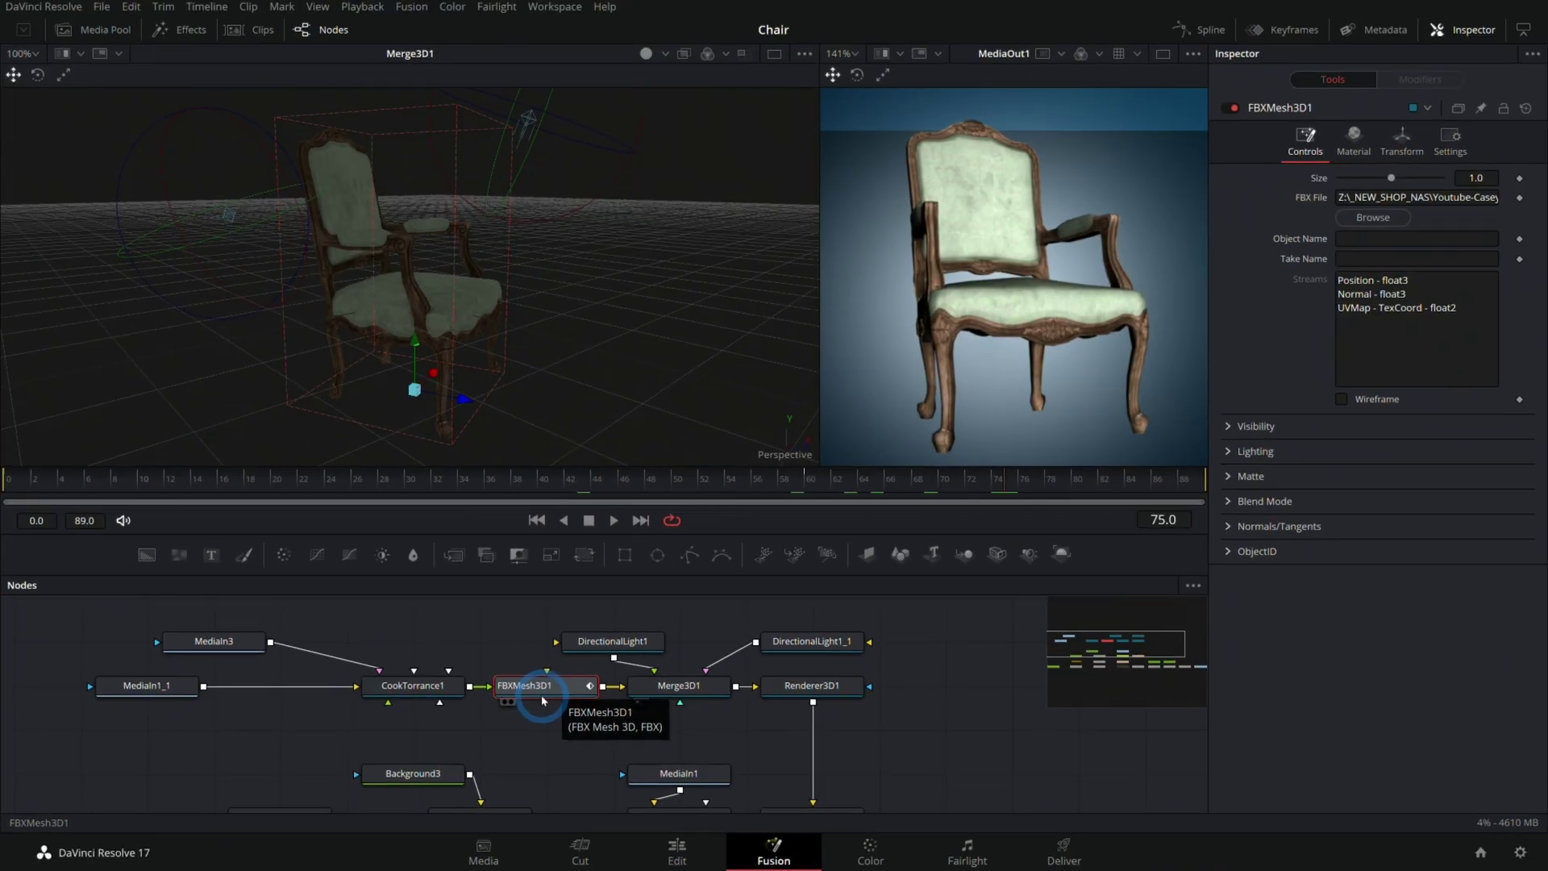
{"action": "scroll", "coordinate": [749, 479], "scroll_direction": "up", "scroll_amount": 3}
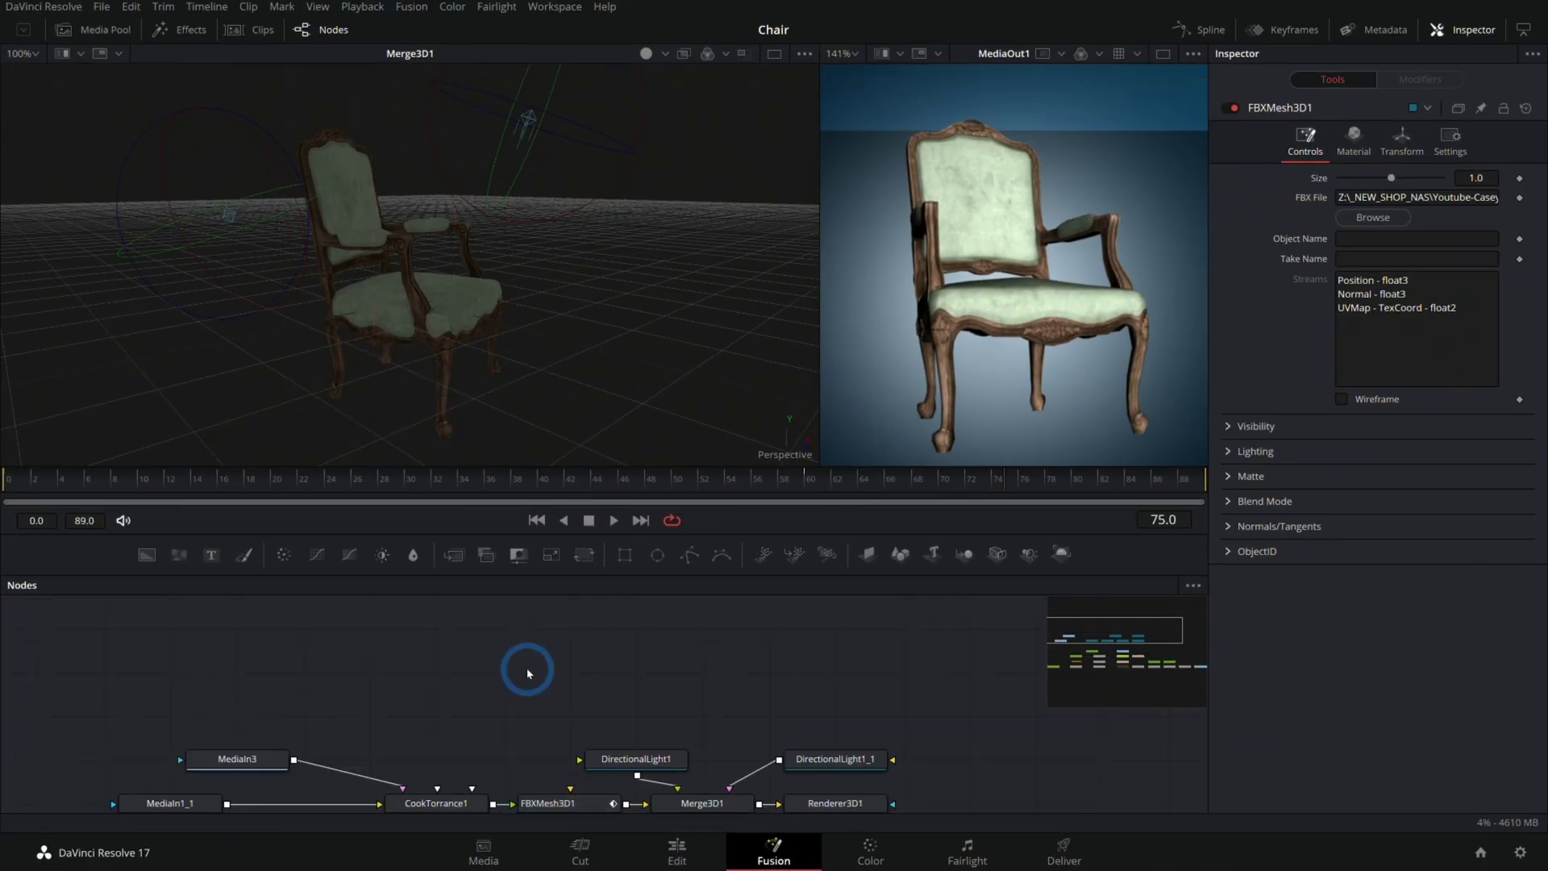
{"action": "key", "text": "shift+space"}
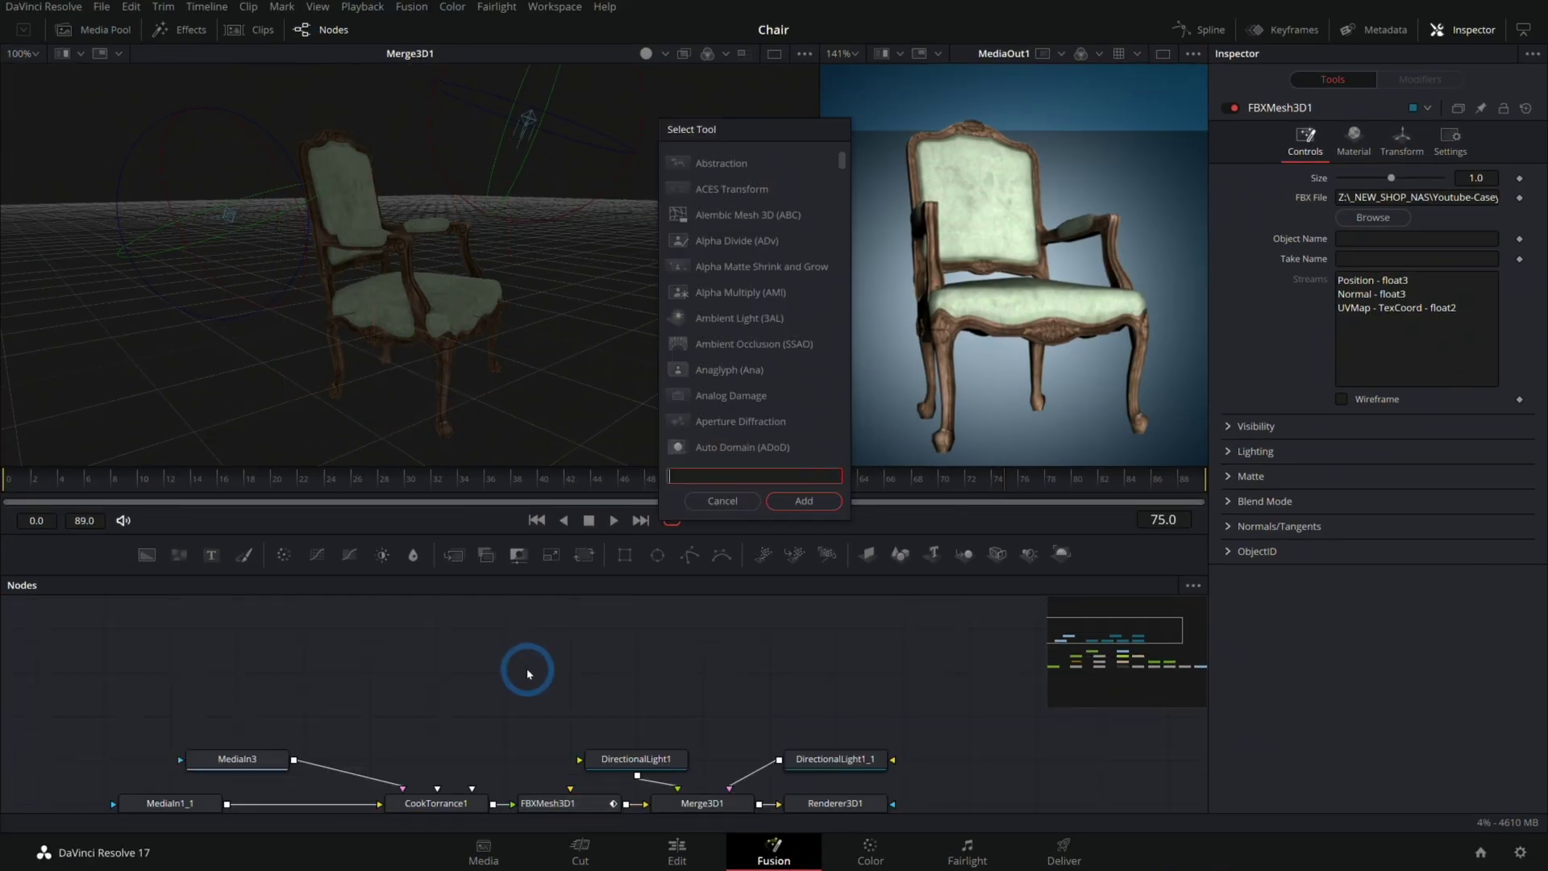
{"action": "type", "text": "fb"}
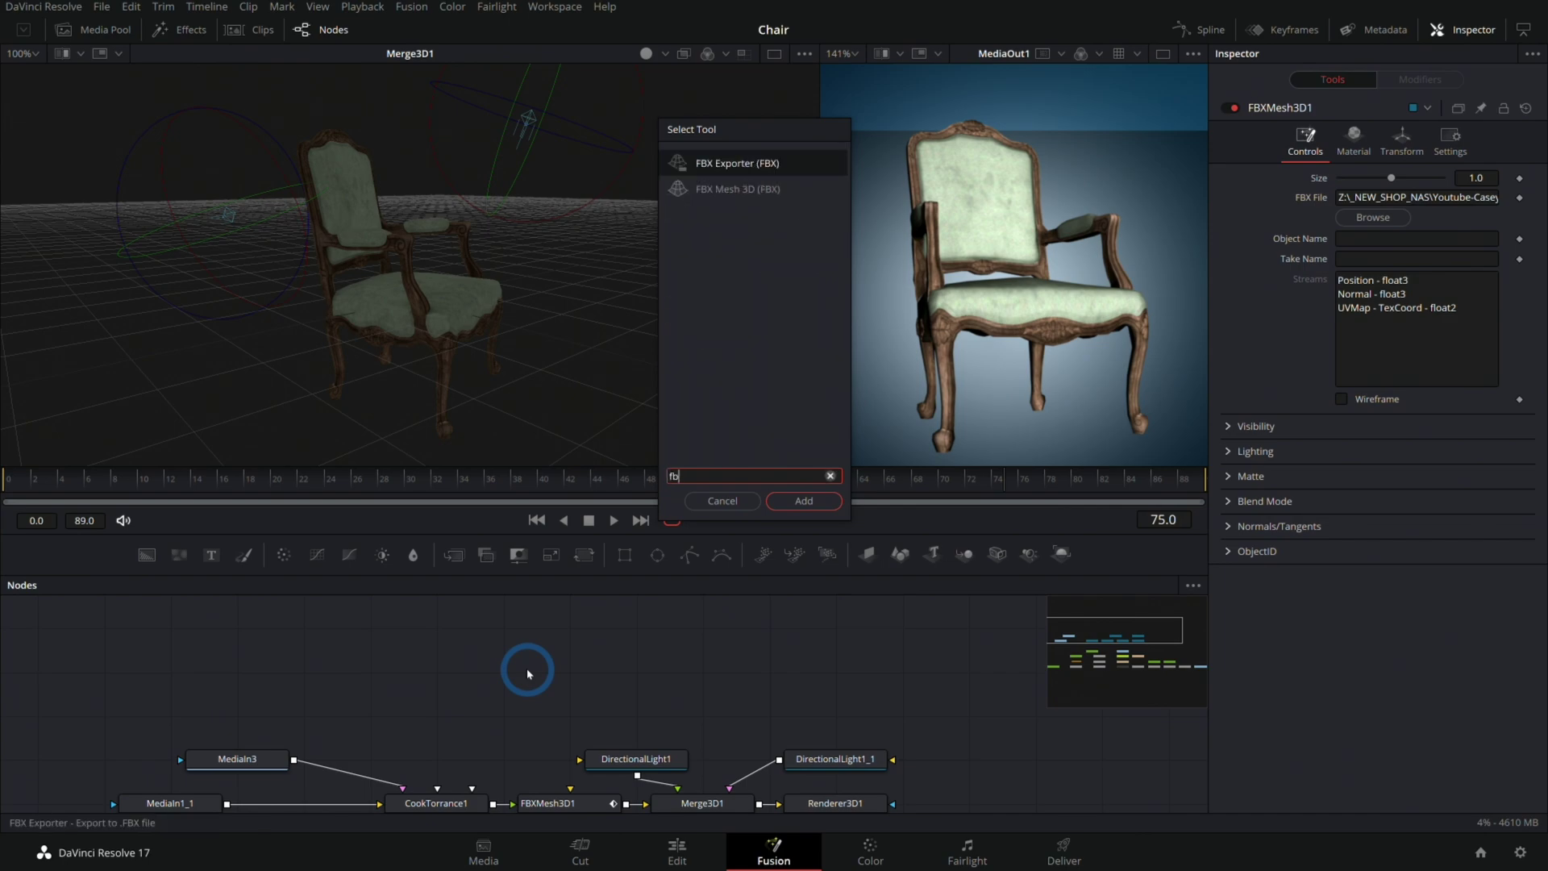
{"action": "type", "text": "x m"}
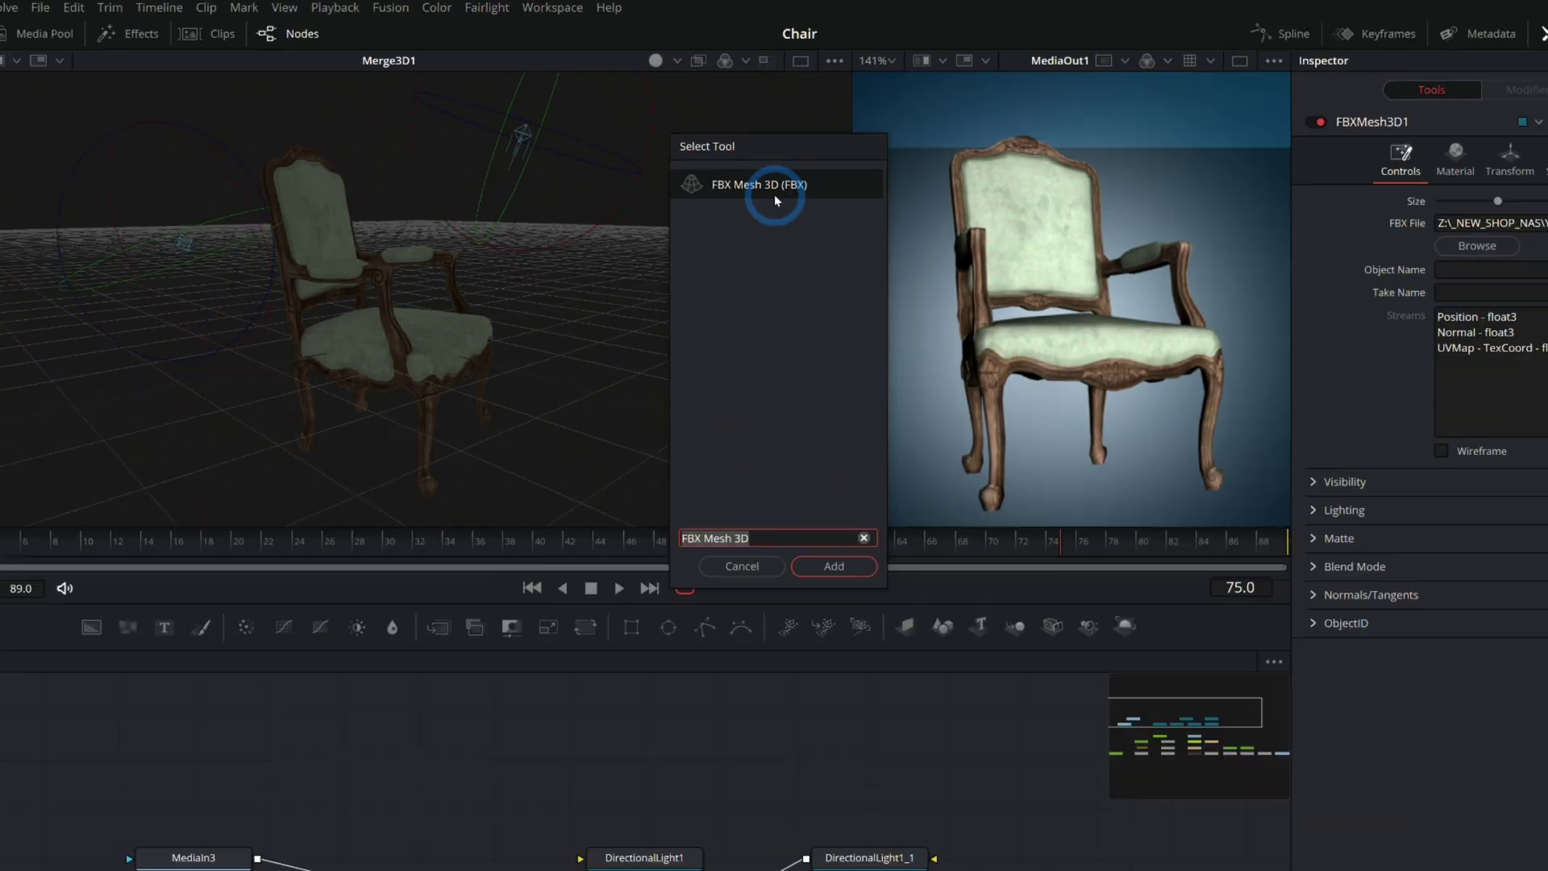
{"action": "double_click", "coordinate": [772, 342]}
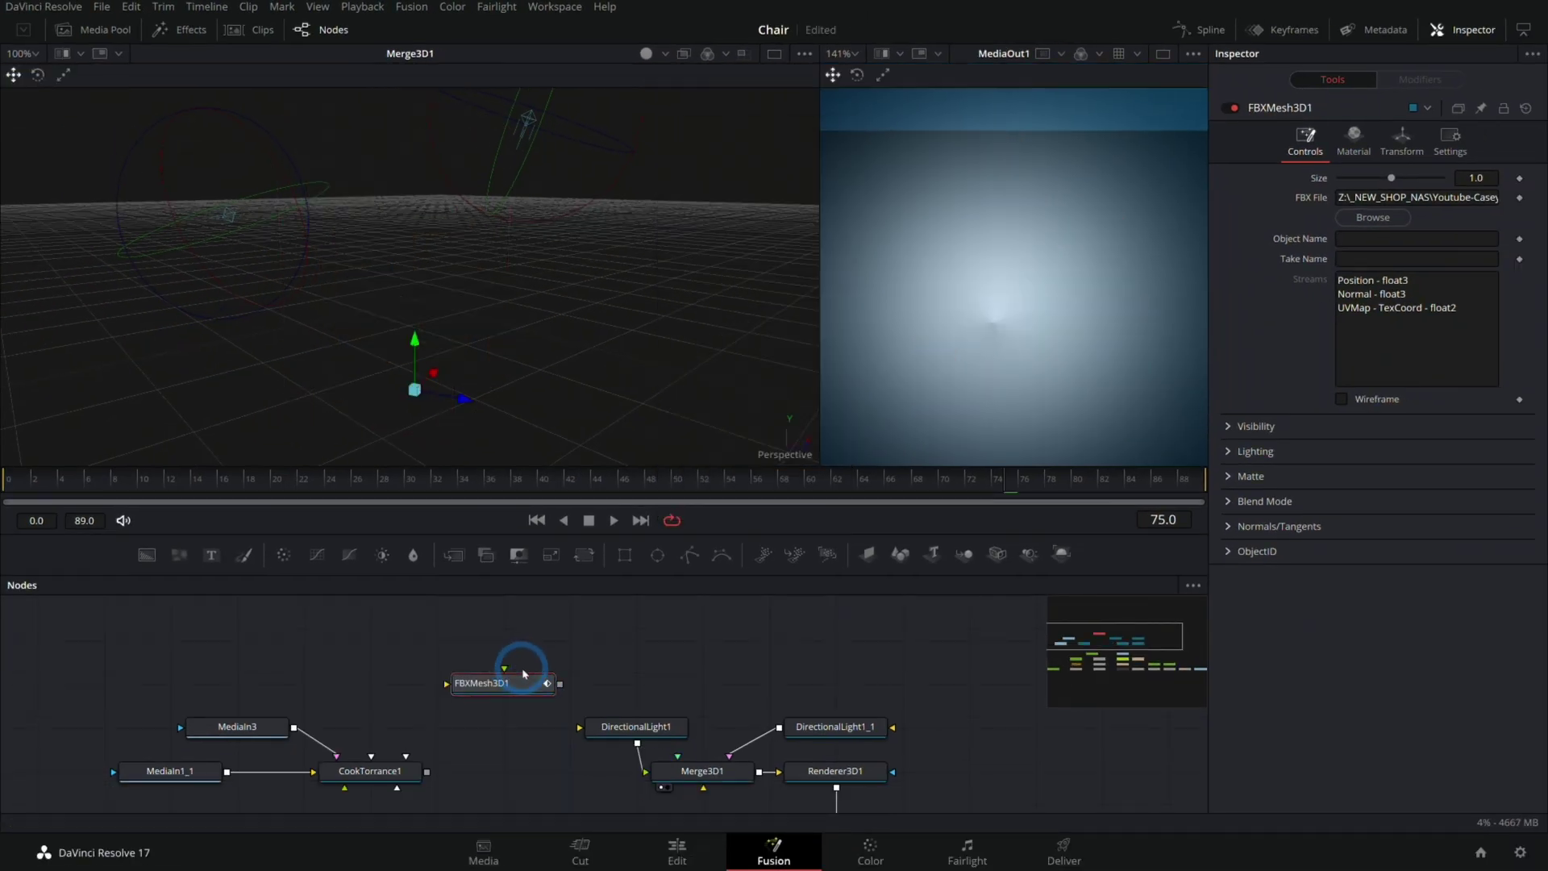
{"action": "left_click_drag", "start_coordinate": [516, 693], "coordinate": [563, 314]}
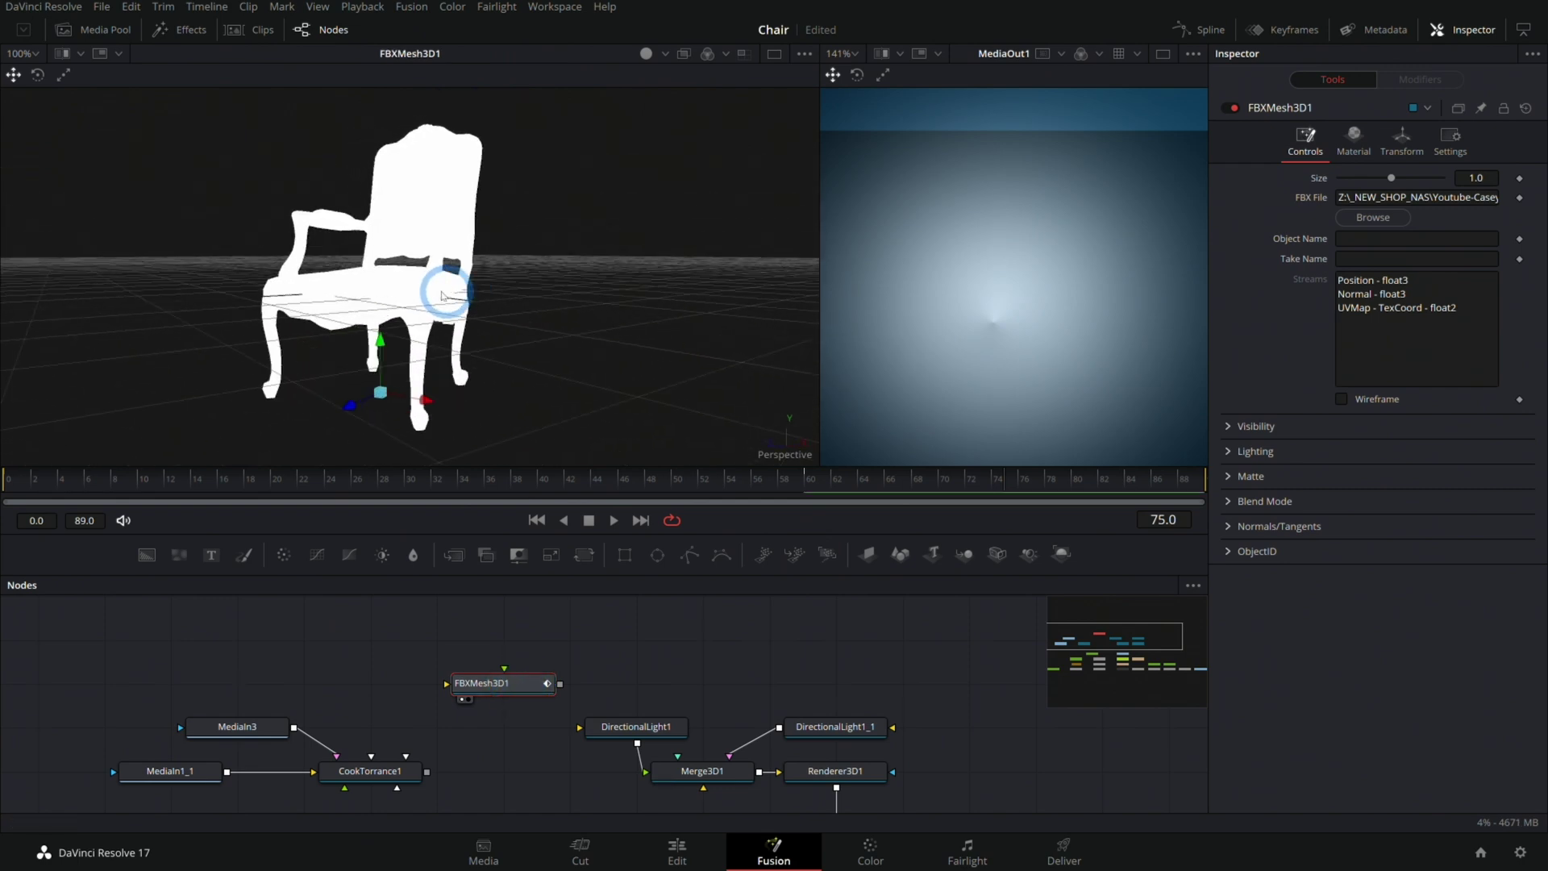
{"action": "middle_click_drag", "start_coordinate": [442, 301], "coordinate": [544, 363], "text": "alt"}
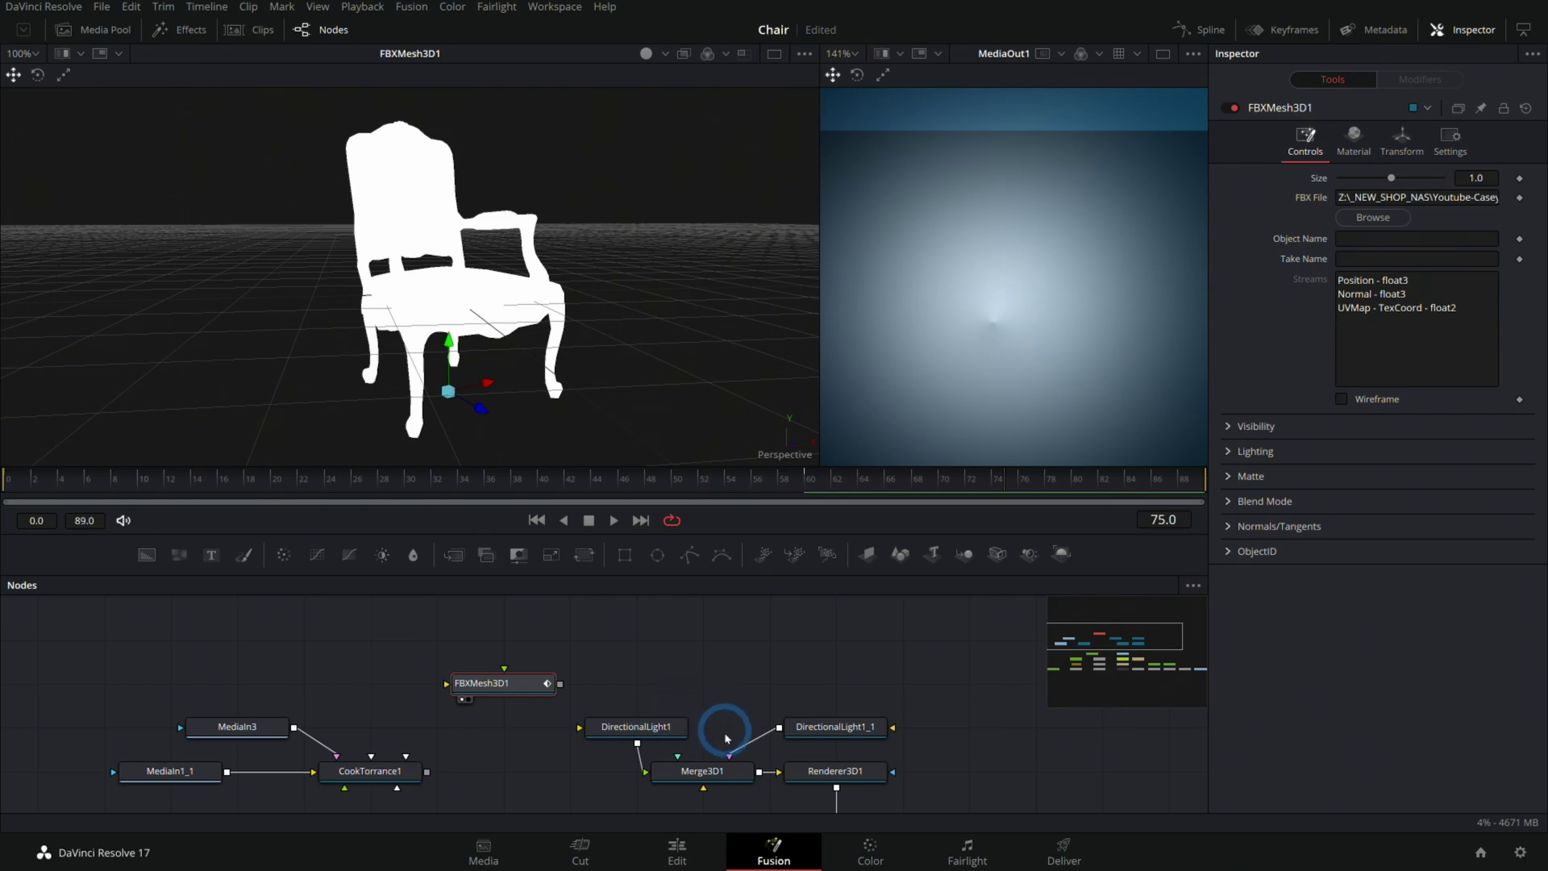
{"action": "left_click_drag", "start_coordinate": [552, 709], "coordinate": [613, 722]}
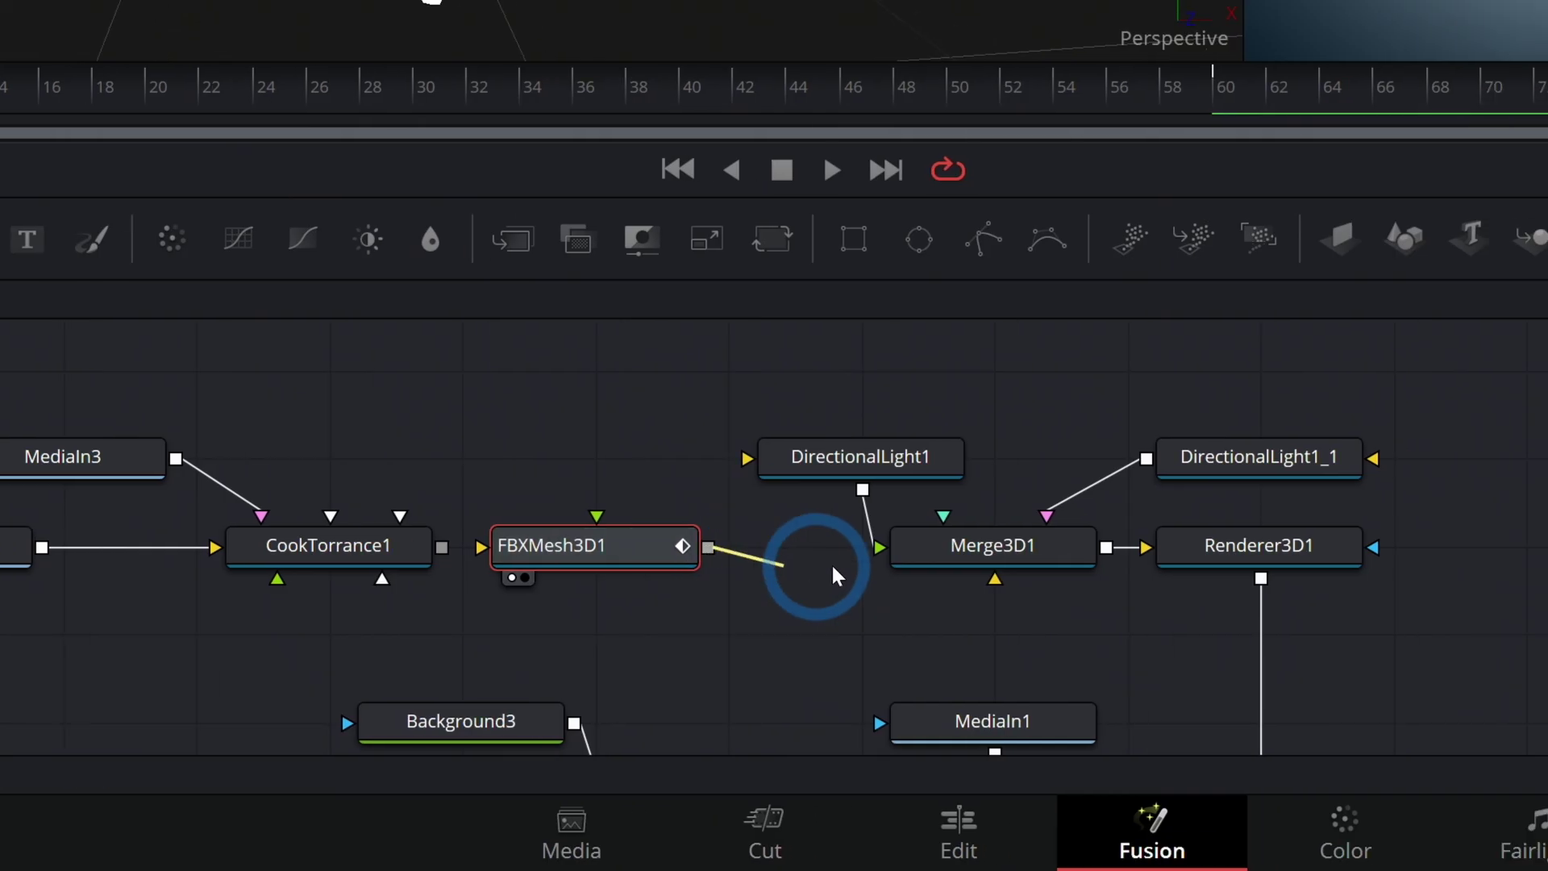
{"action": "left_click_drag", "start_coordinate": [831, 562], "coordinate": [923, 546]}
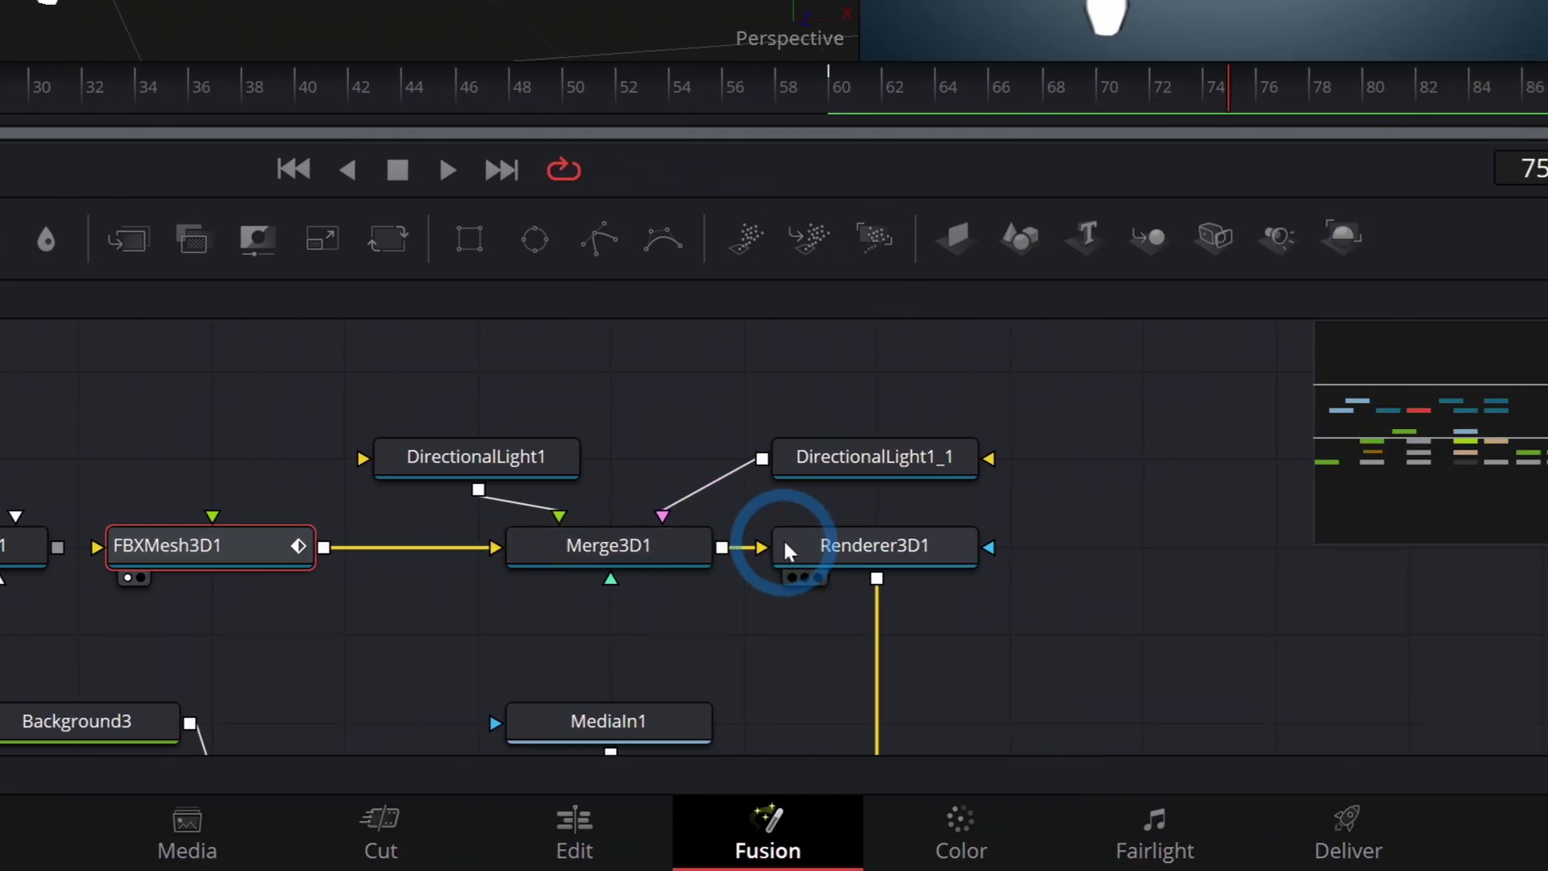
- Enable Lighting and Shadows in Renderer3D1 so the white chair renders shaded
{"action": "left_click", "coordinate": [786, 546]}
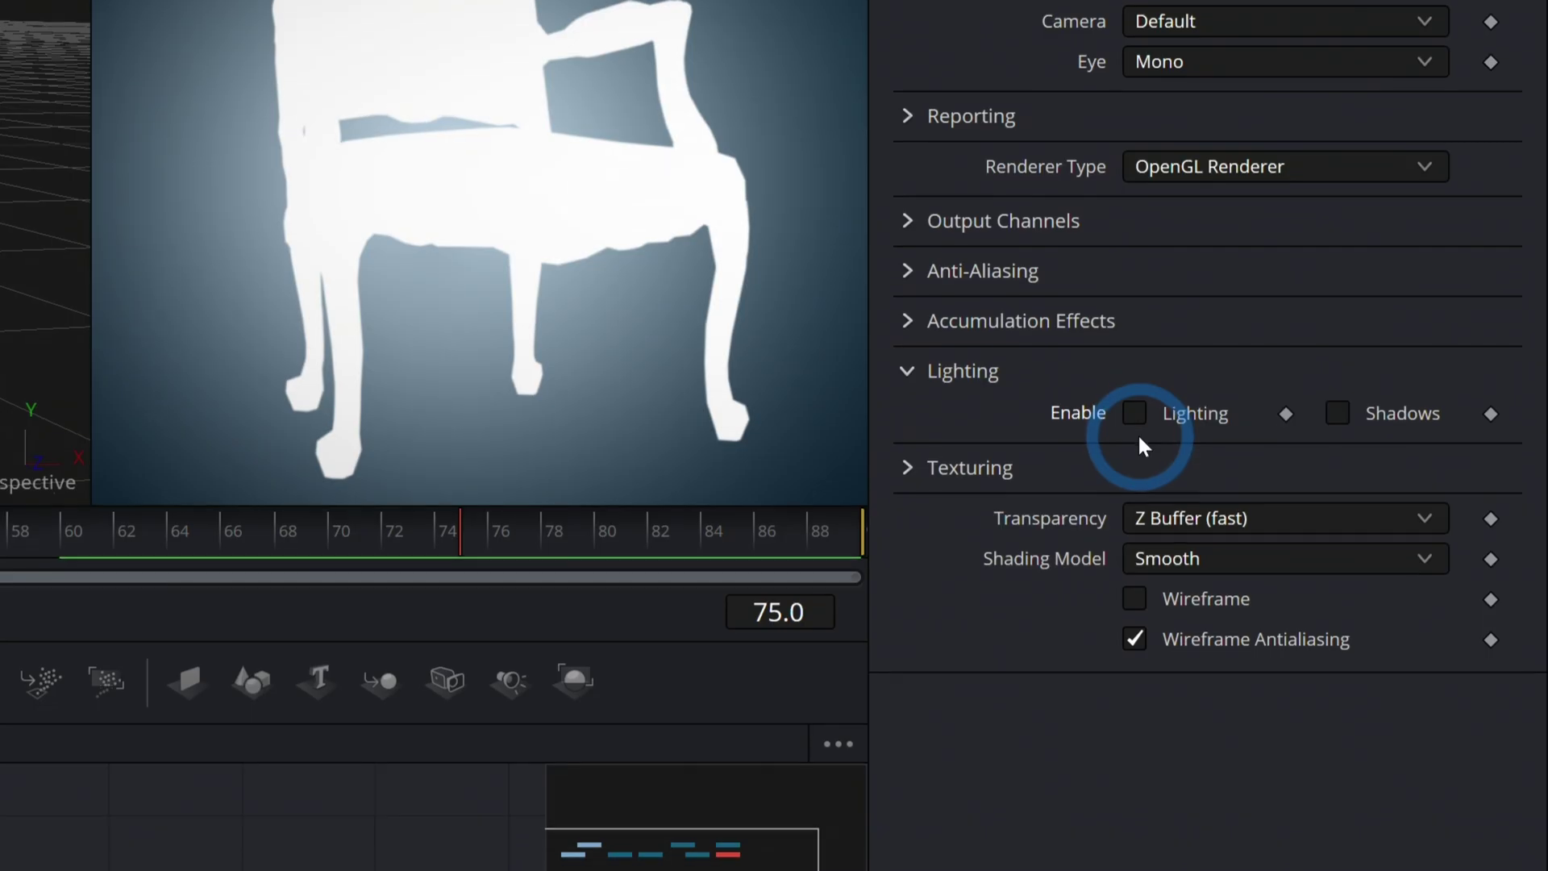
{"action": "left_click", "coordinate": [1342, 420]}
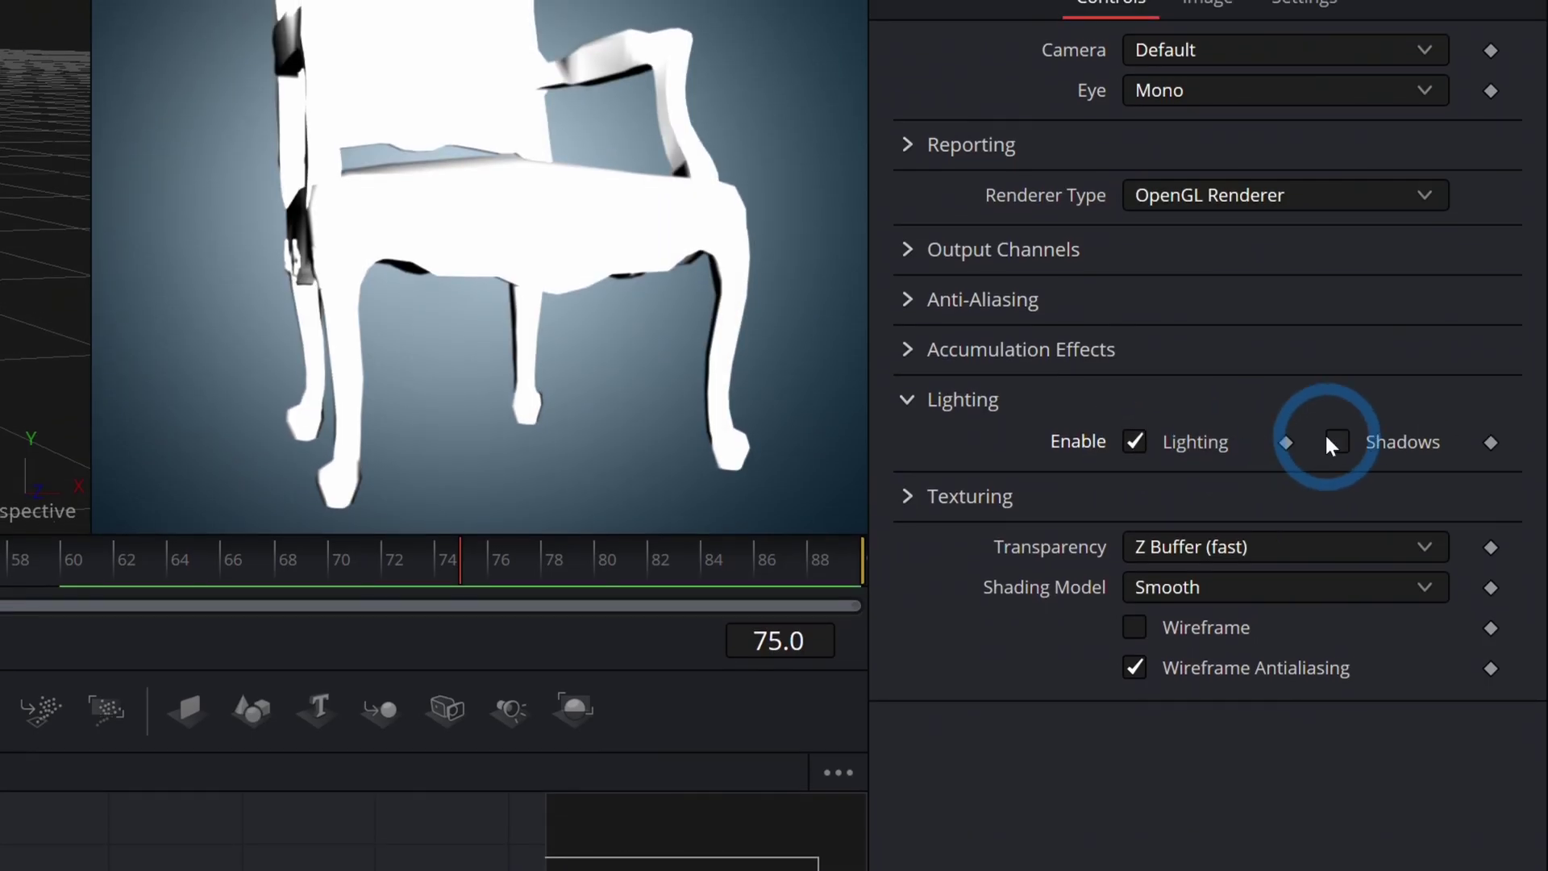
{"action": "left_click", "coordinate": [1338, 436]}
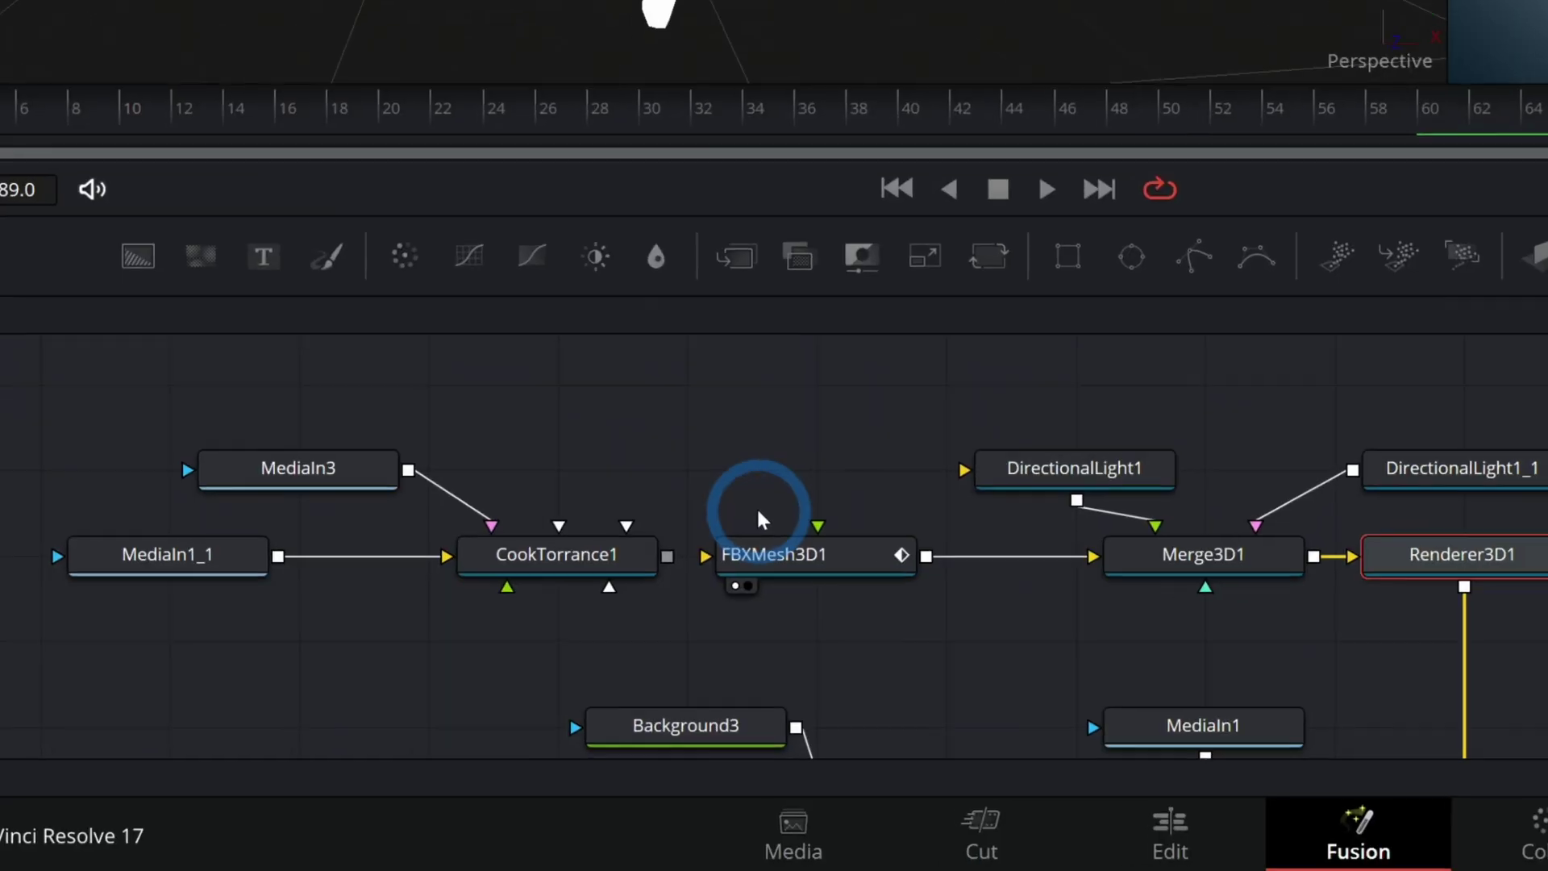
- Connect CookTorrance1 to FBXMesh3D1's material input, giving green upholstery on a wooden frame
{"action": "left_click", "coordinate": [577, 554]}
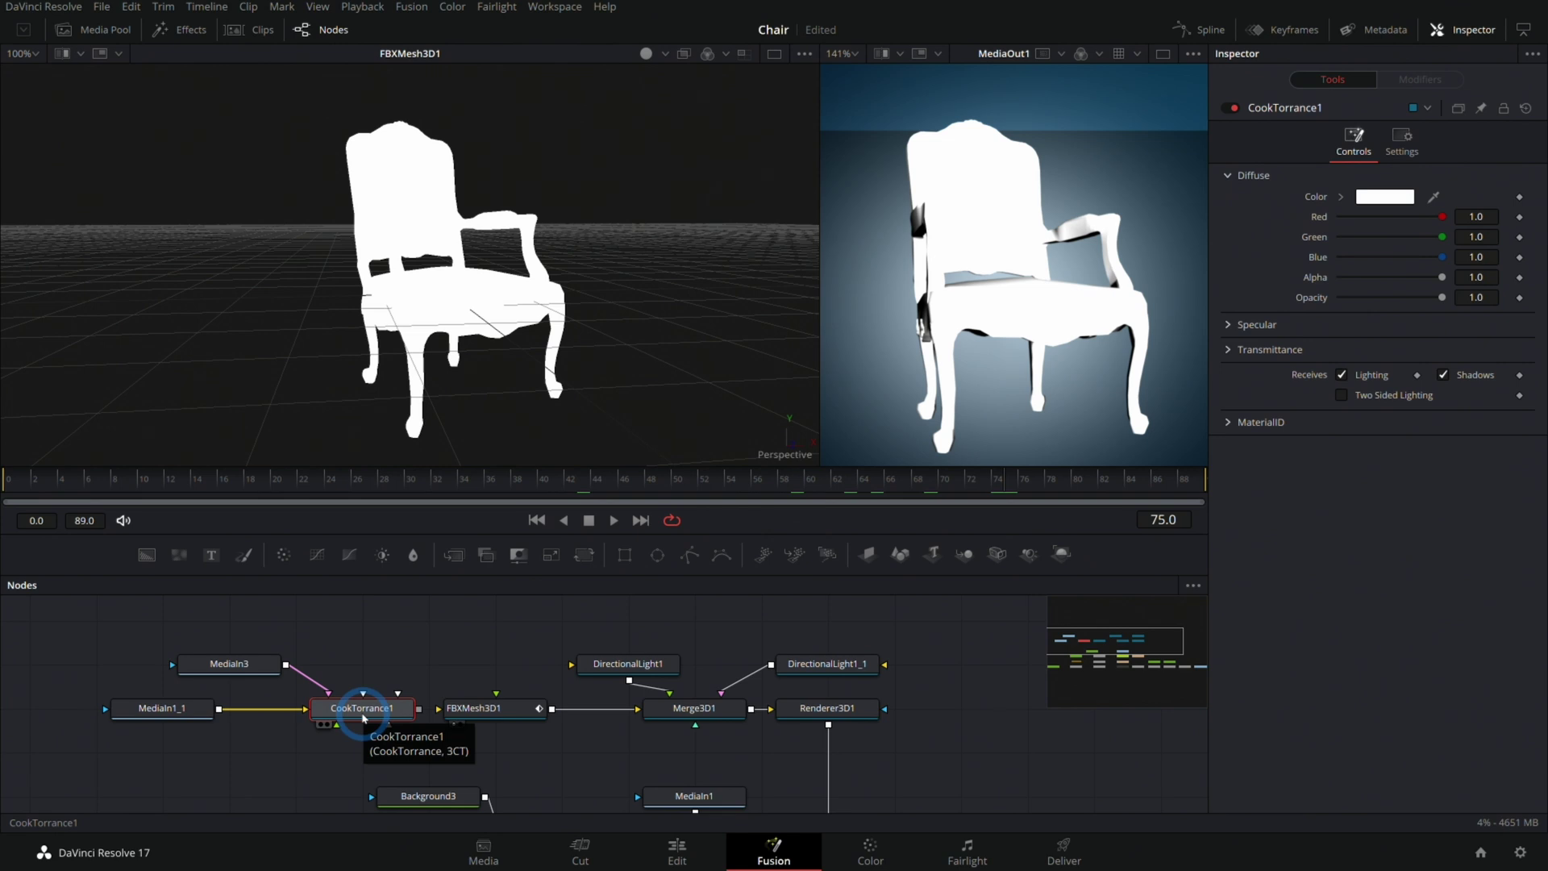
{"action": "left_click_drag", "start_coordinate": [162, 708], "coordinate": [484, 328]}
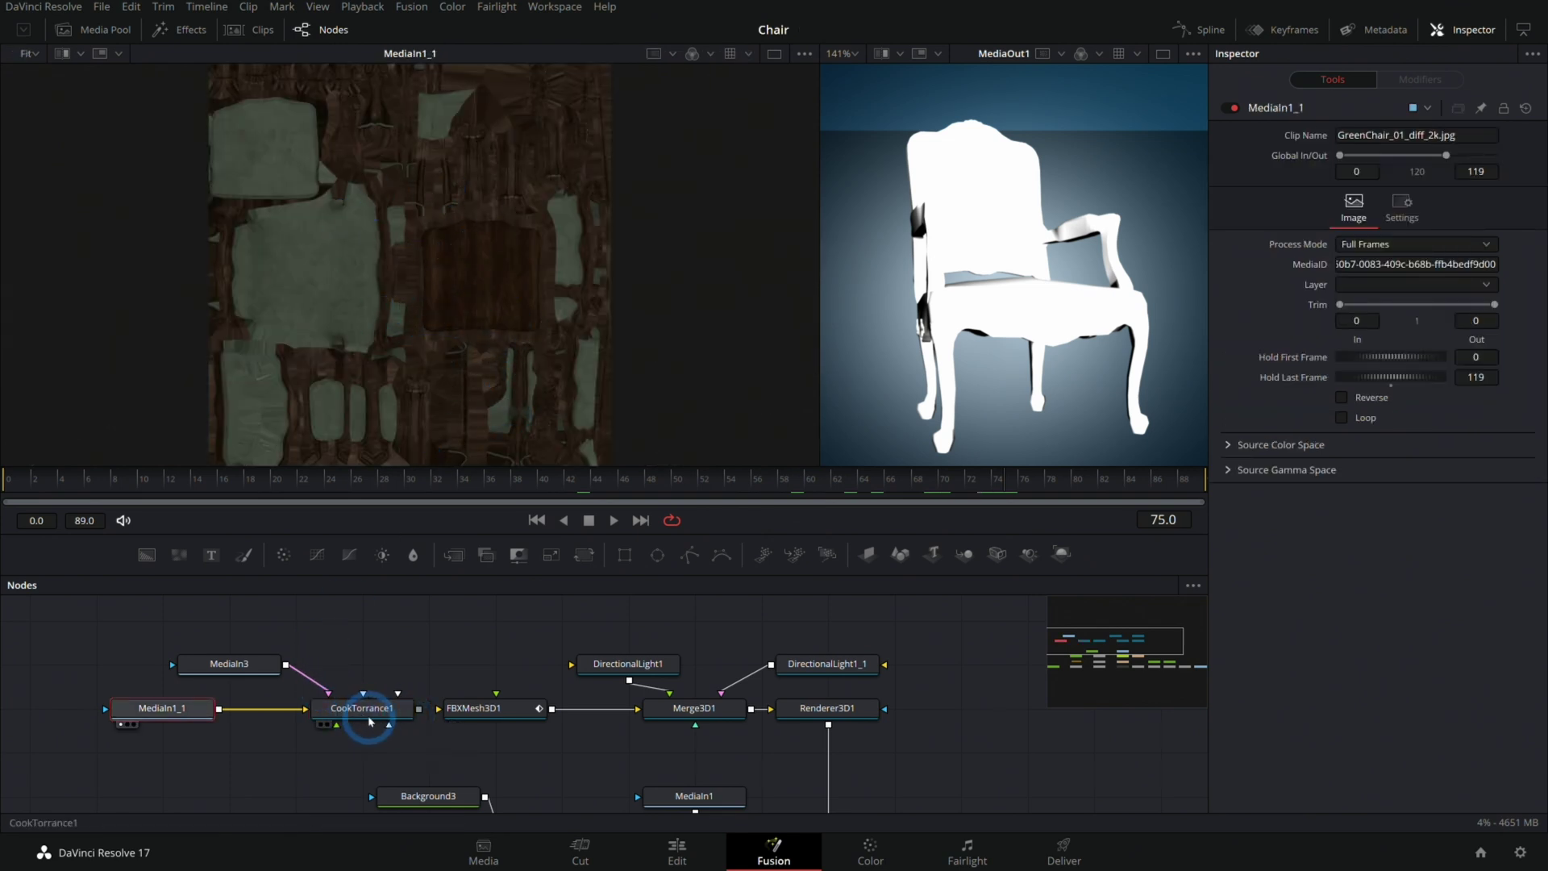
{"action": "left_click_drag", "start_coordinate": [418, 708], "coordinate": [435, 662]}
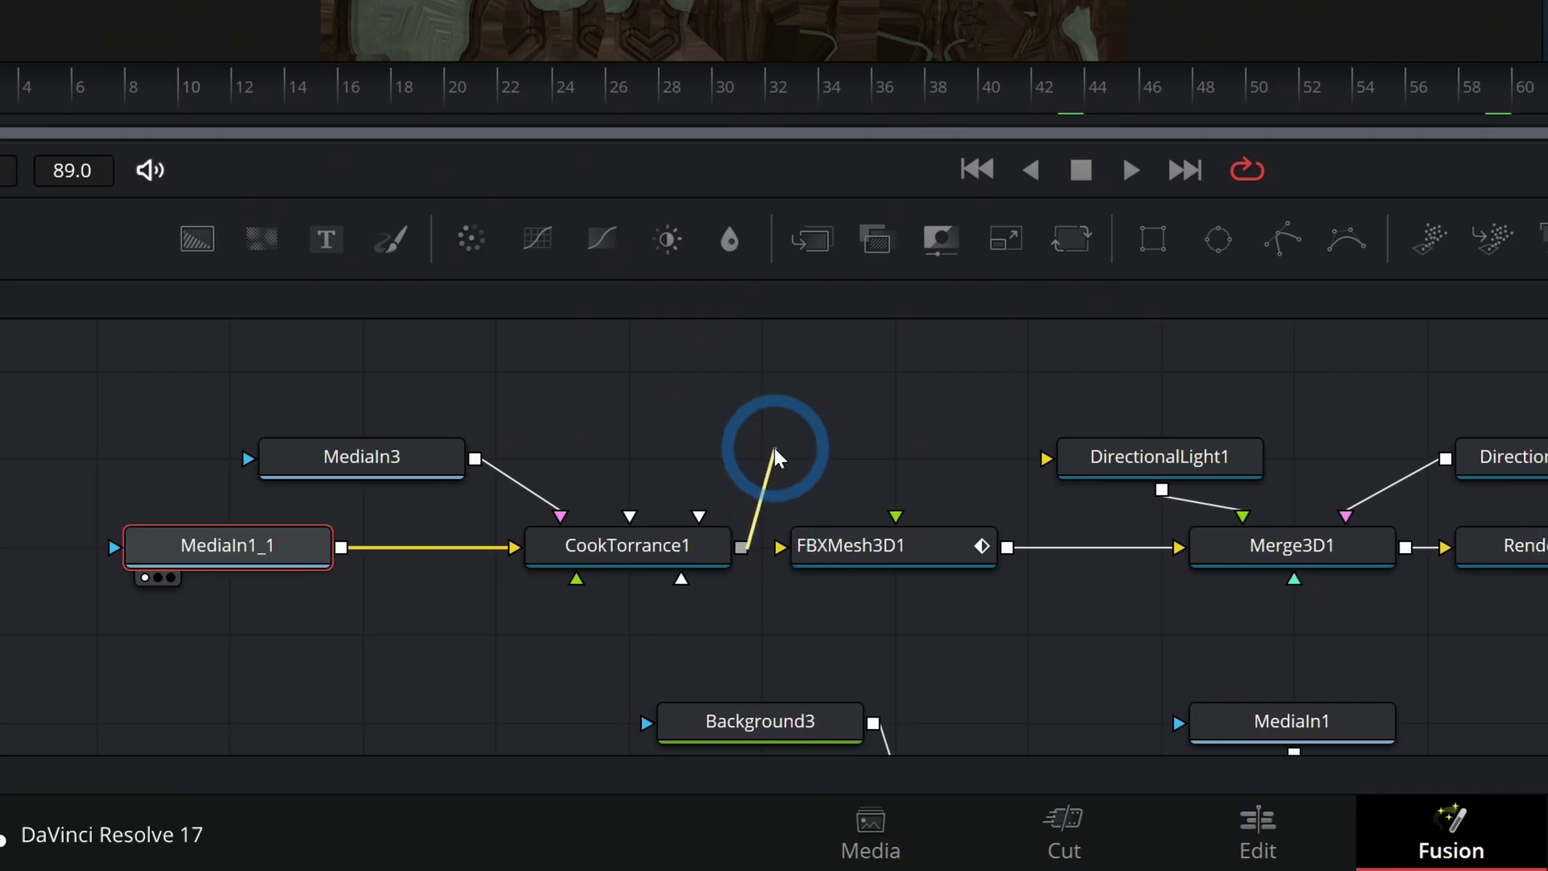
{"action": "left_click_drag", "start_coordinate": [775, 456], "coordinate": [814, 544]}
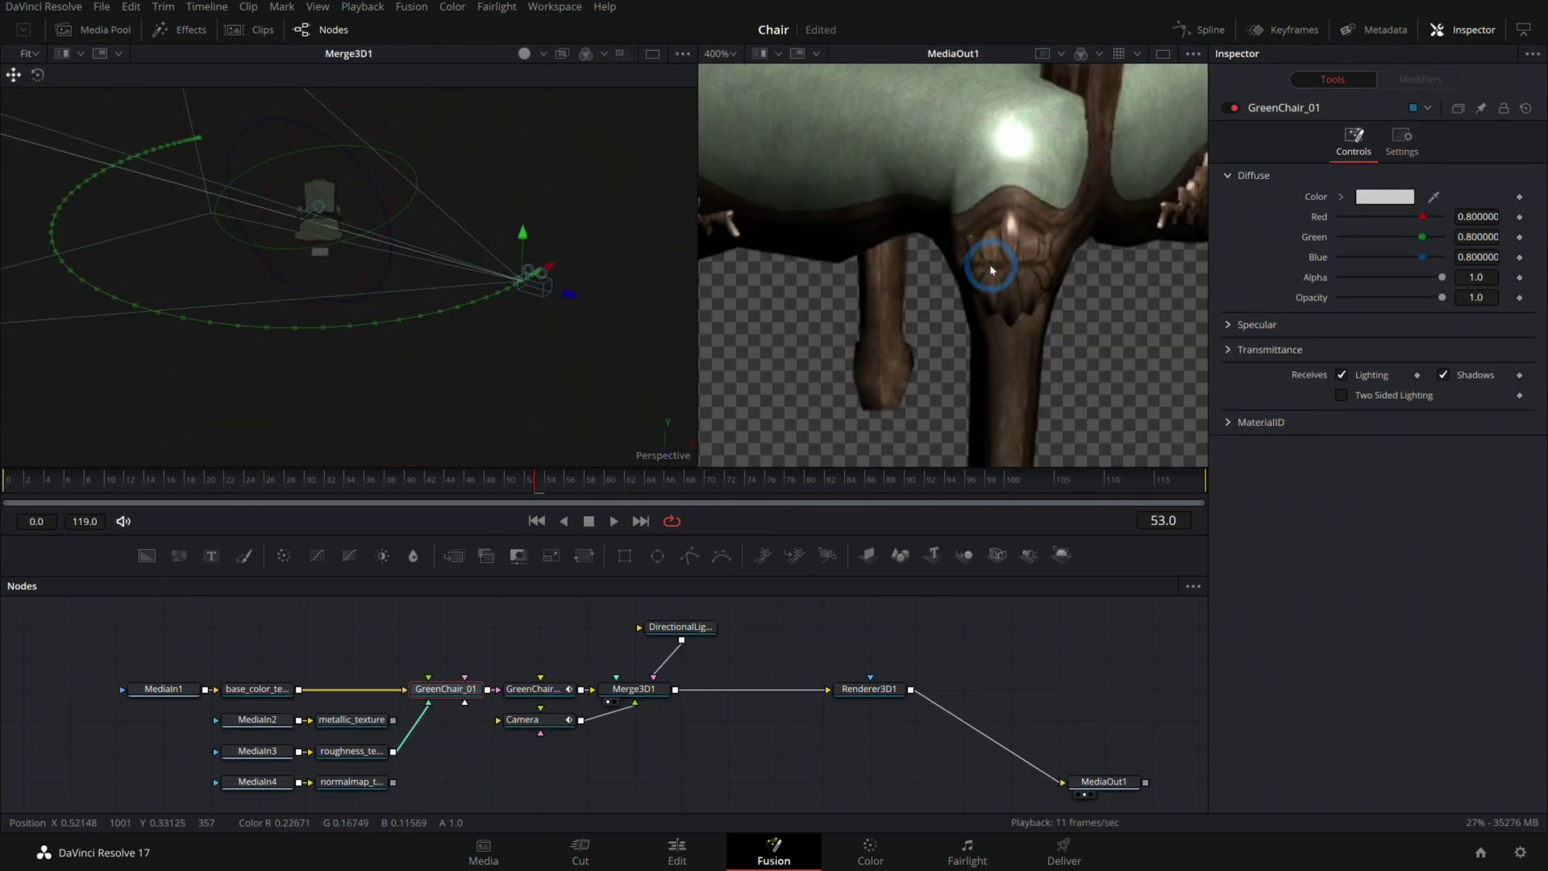
- In the second chair comp, link the normal map into the GreenChair_01 material and inspect it
{"action": "middle_click_drag", "start_coordinate": [992, 270], "coordinate": [919, 265]}
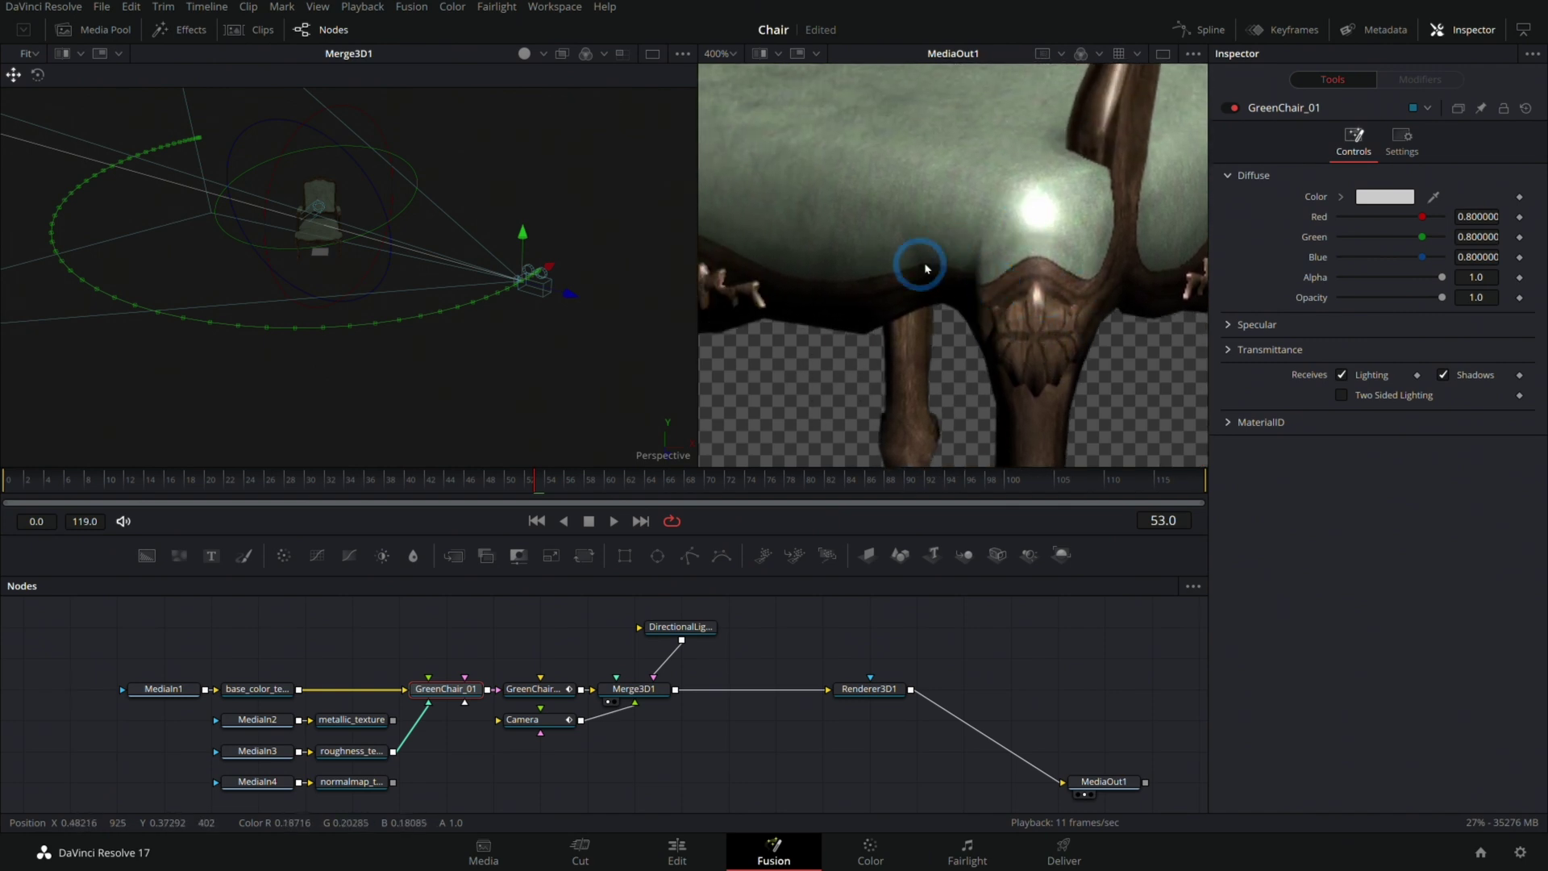
{"action": "left_click_drag", "start_coordinate": [394, 781], "coordinate": [478, 707]}
{"action": "middle_click_drag", "start_coordinate": [1027, 370], "coordinate": [1011, 191]}
{"action": "scroll", "coordinate": [1026, 293], "scroll_direction": "down", "scroll_amount": 3}
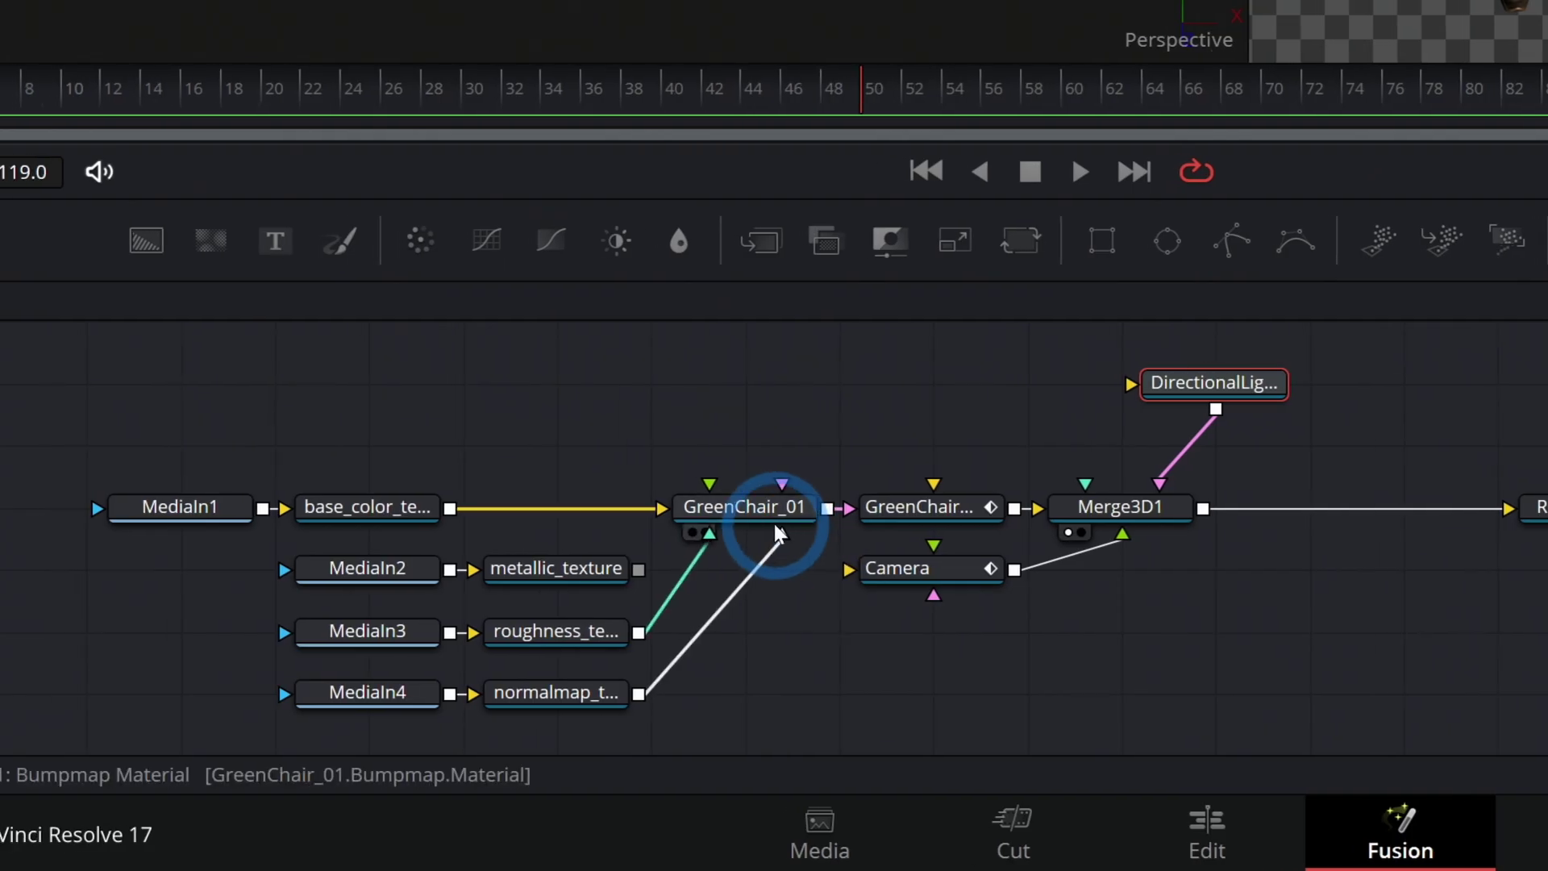
{"action": "left_click", "coordinate": [774, 524]}
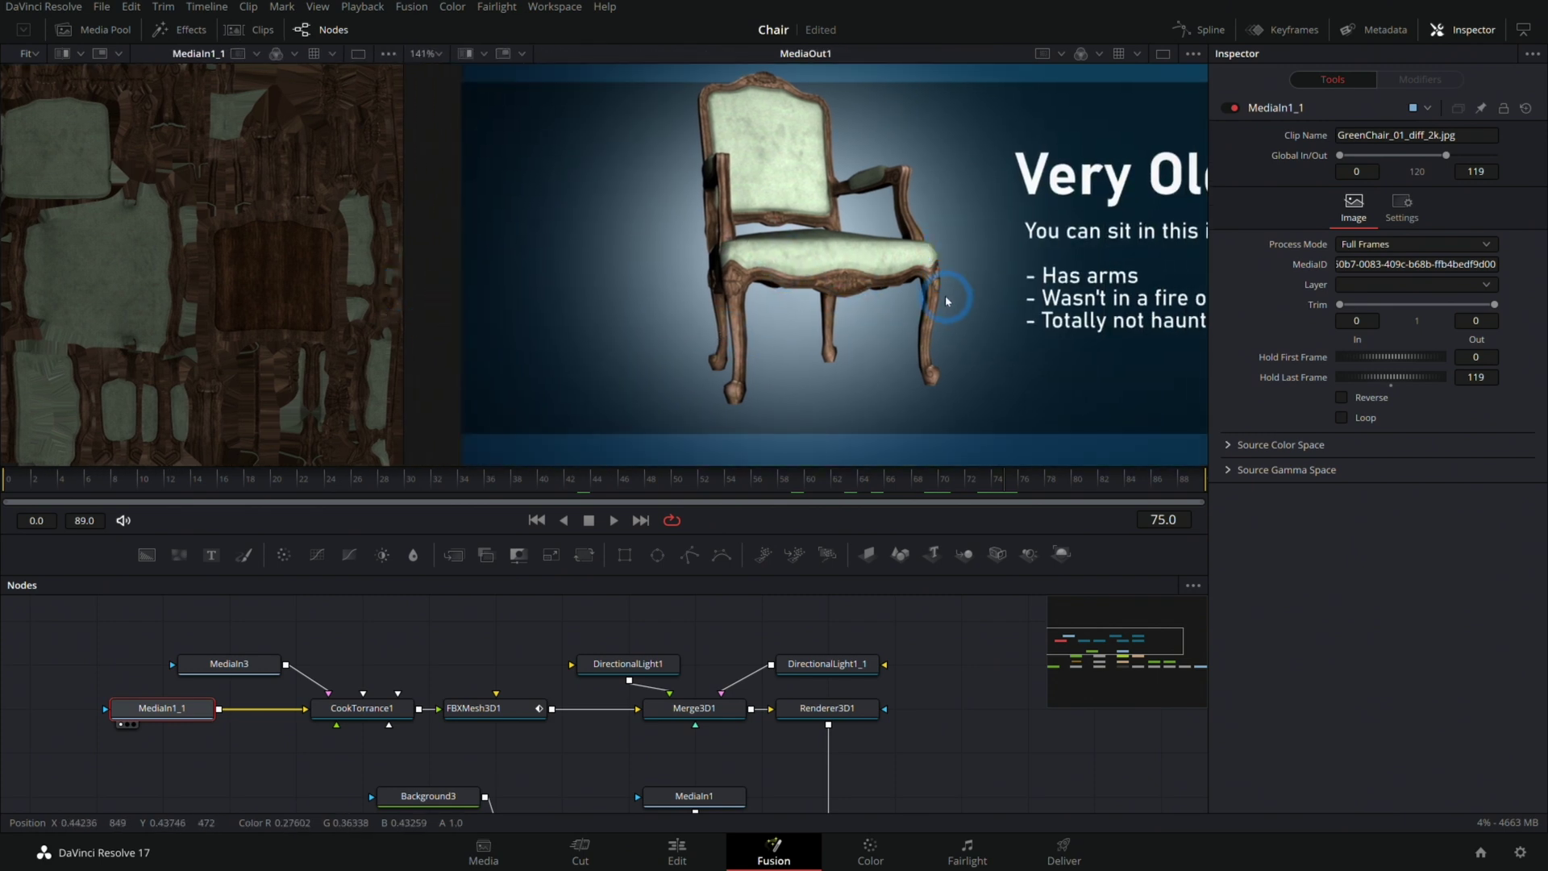
- Toggle pass-through on Merge1/Merge6 so the composite uses the imported chair render
{"action": "scroll", "coordinate": [947, 298], "scroll_direction": "down", "scroll_amount": 3}
{"action": "scroll", "coordinate": [839, 293], "scroll_direction": "up", "scroll_amount": 4}
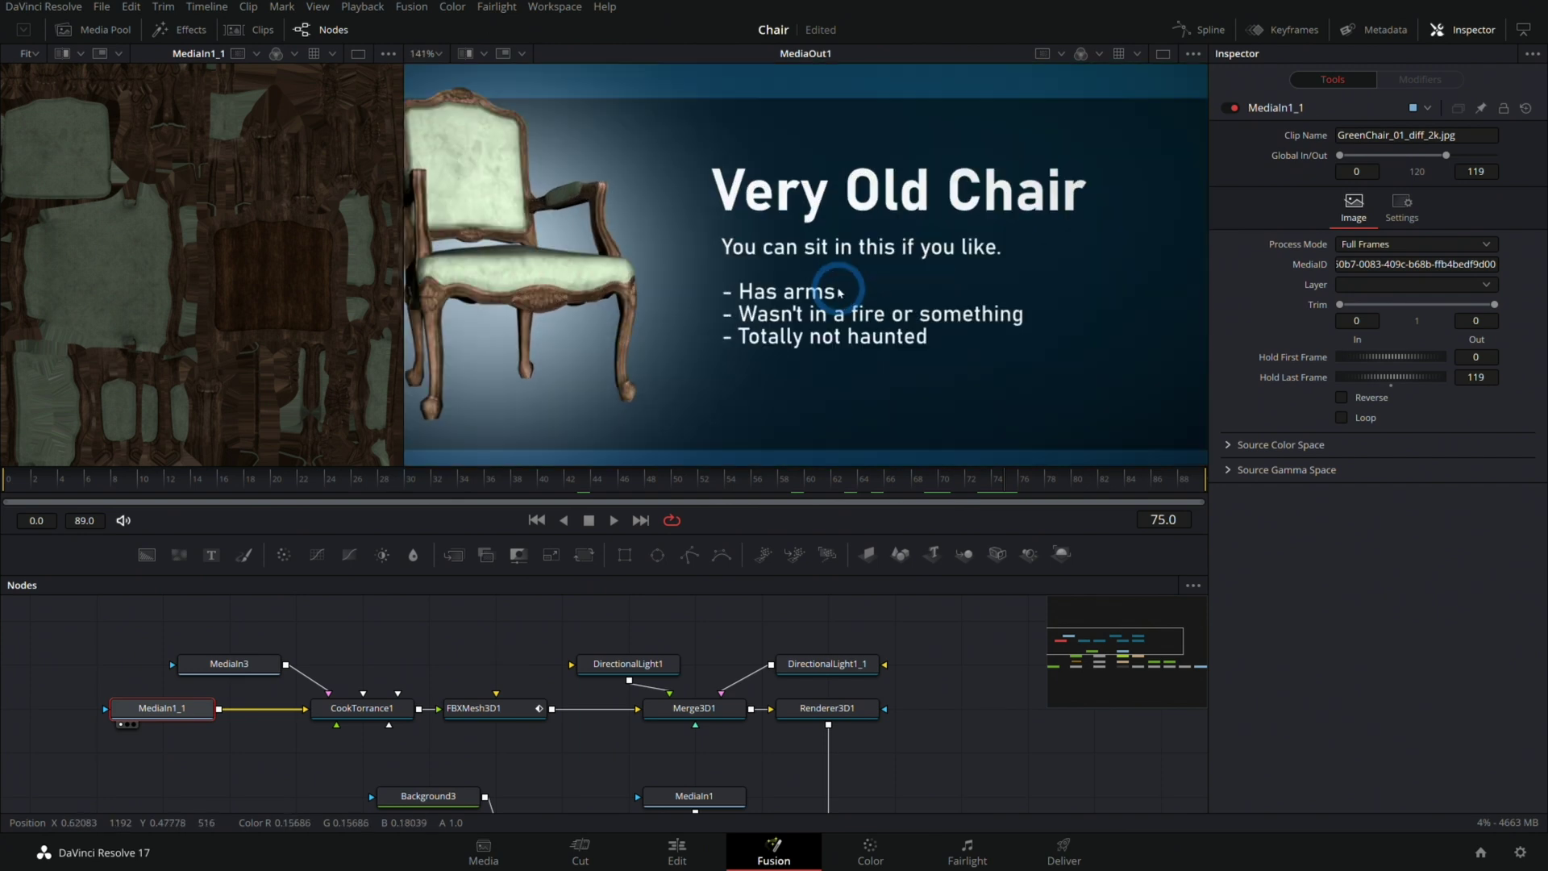
{"action": "scroll", "coordinate": [839, 293], "scroll_direction": "down", "scroll_amount": 2}
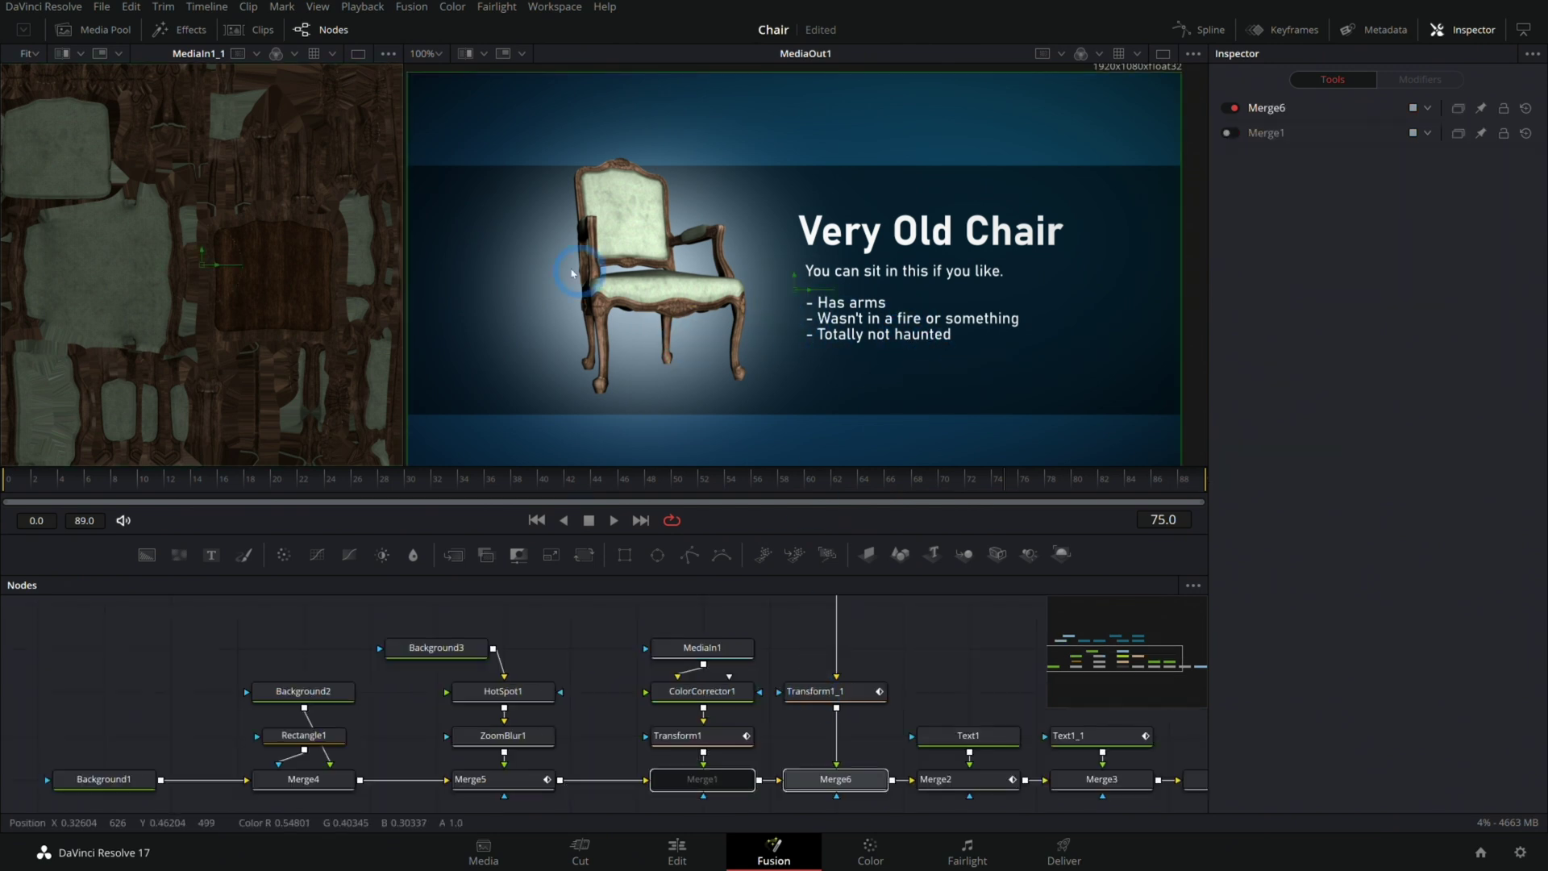
{"action": "scroll", "coordinate": [540, 303], "scroll_direction": "up", "scroll_amount": 4}
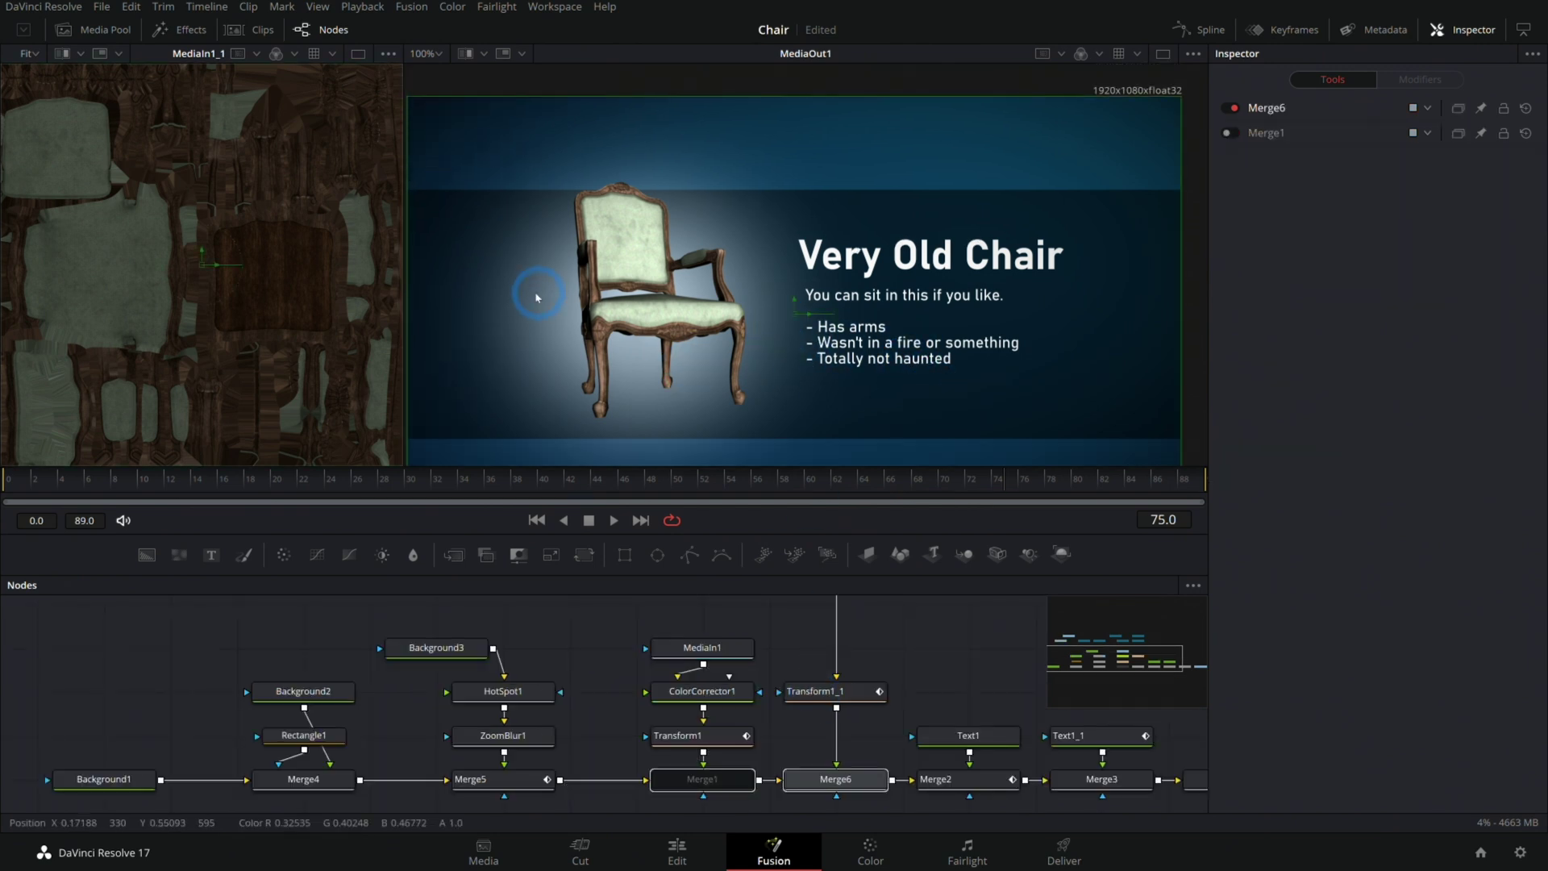
{"action": "scroll", "coordinate": [629, 289], "scroll_direction": "down", "scroll_amount": 2}
{"action": "key", "text": "ctrl+p"}
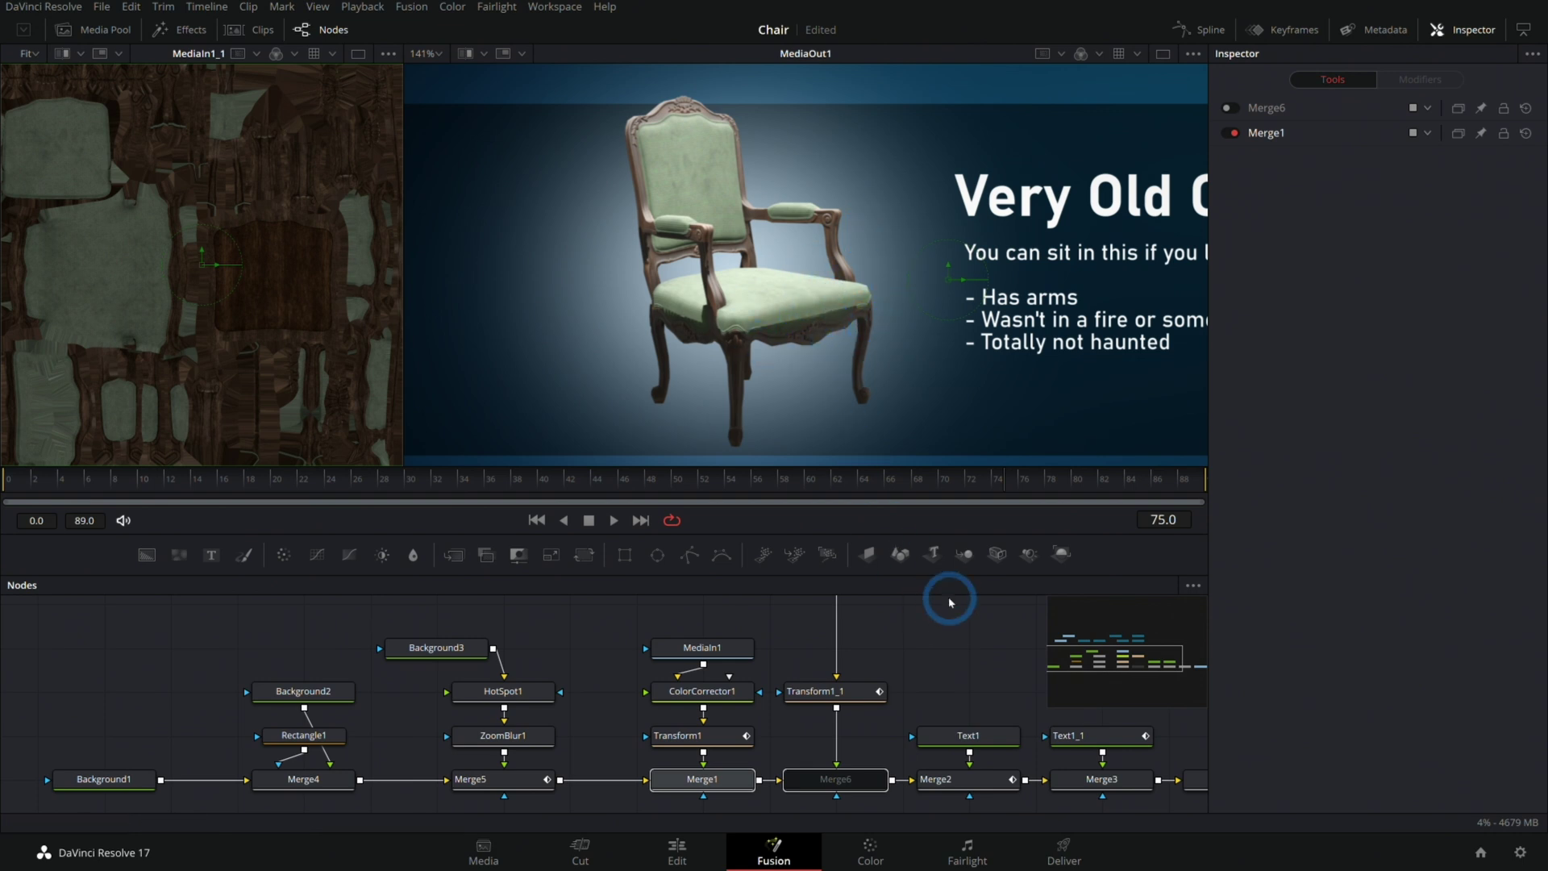
- Show Renderer3D1 in the viewer, then move Blender's chair animation to frame 60
{"action": "middle_click_drag", "start_coordinate": [943, 598], "coordinate": [887, 729]}
{"action": "left_click_drag", "start_coordinate": [774, 686], "coordinate": [896, 315]}
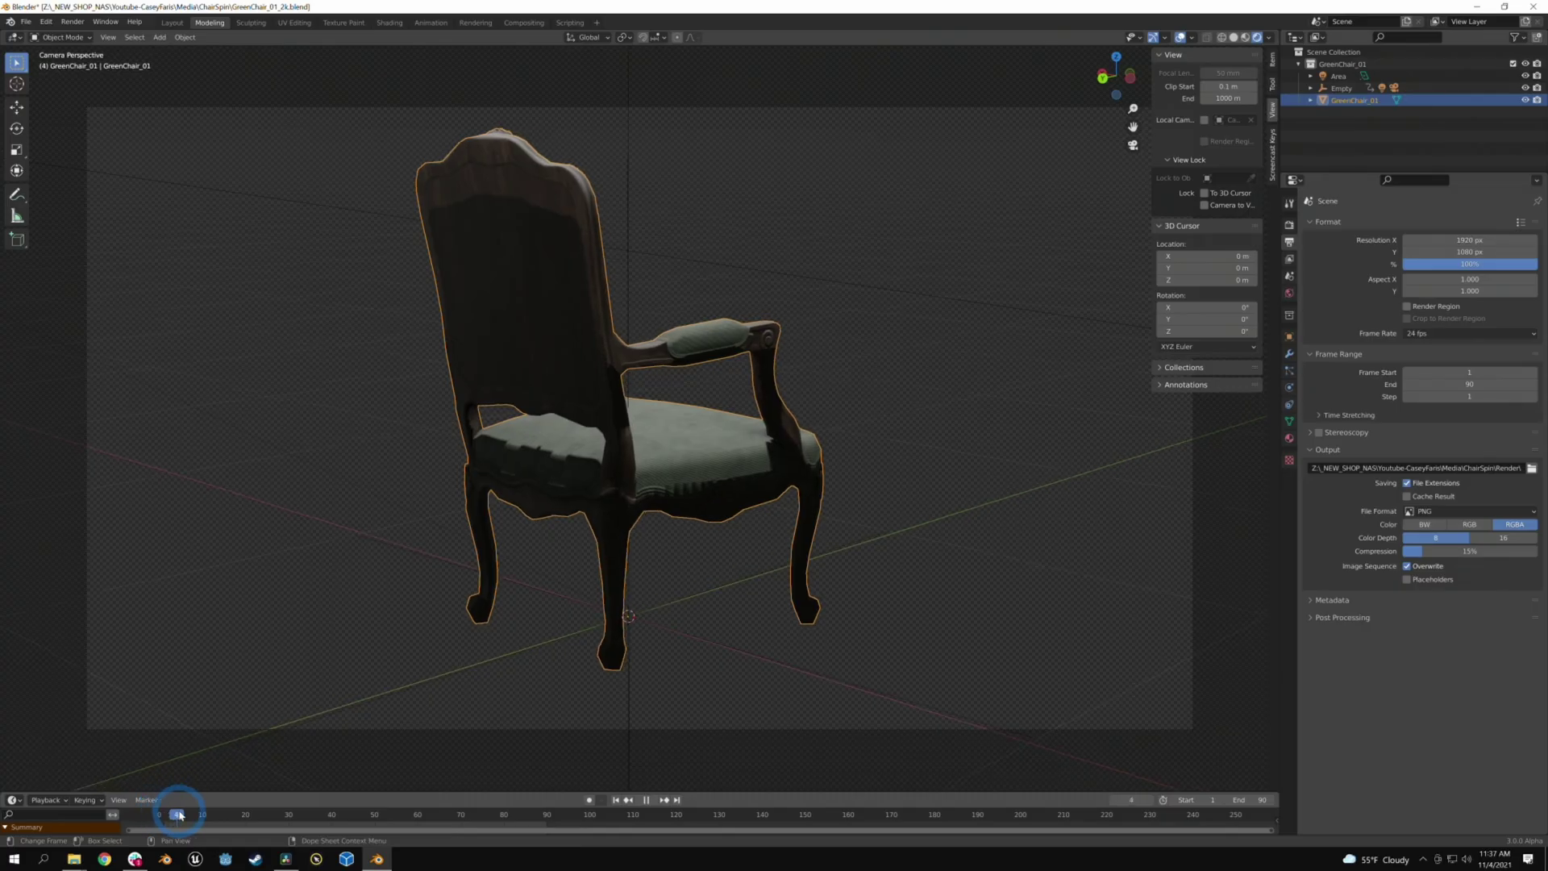
{"action": "left_click_drag", "start_coordinate": [180, 815], "coordinate": [439, 813]}
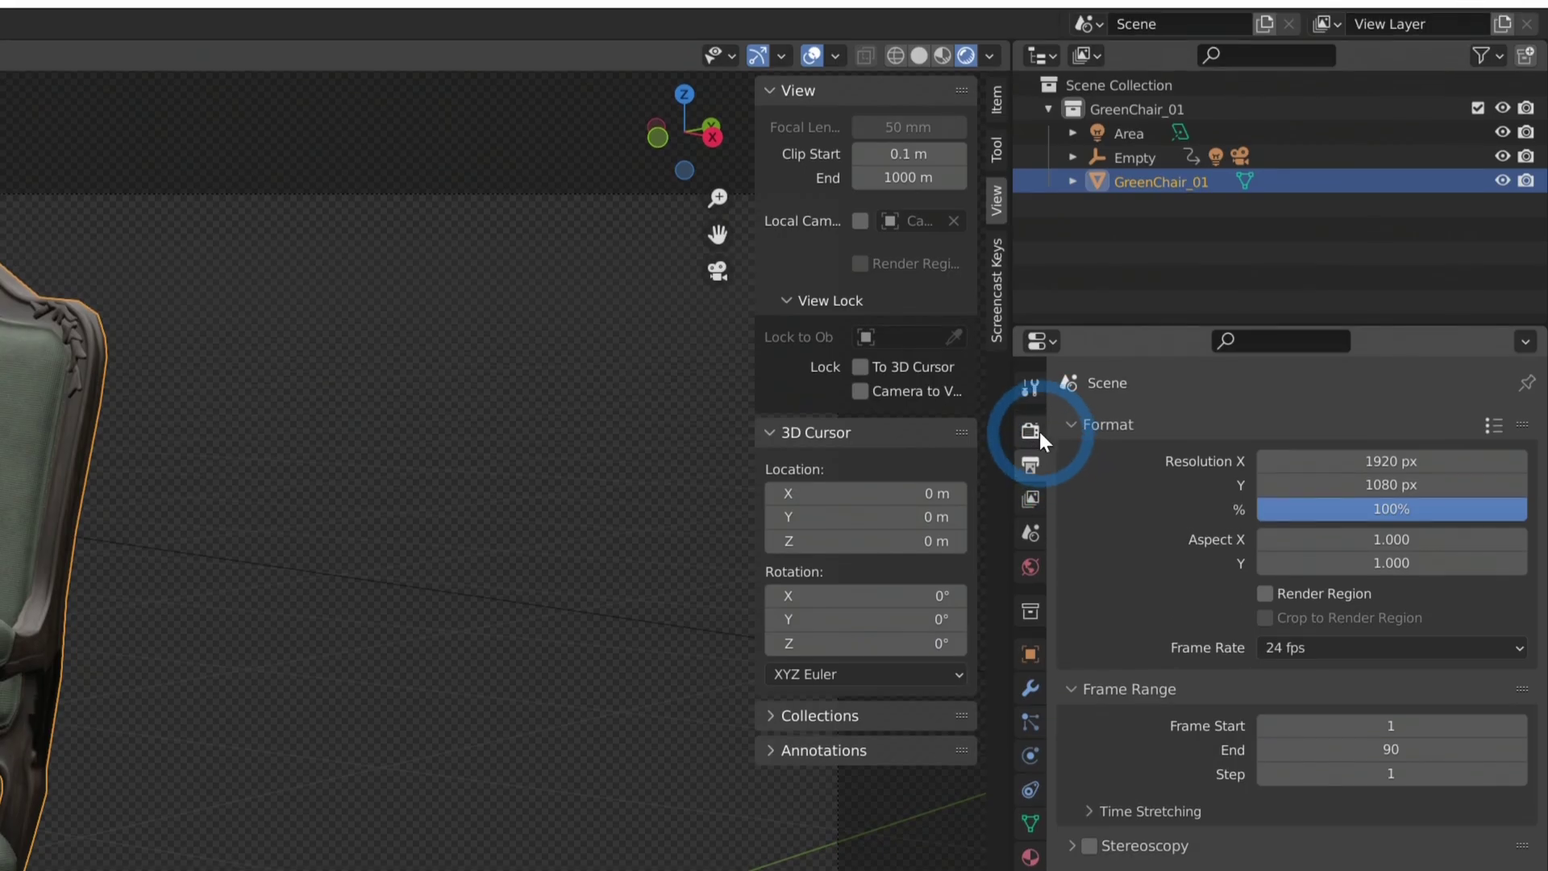
- Keep Eevee as the render engine in the Render properties
{"action": "left_click", "coordinate": [1289, 225]}
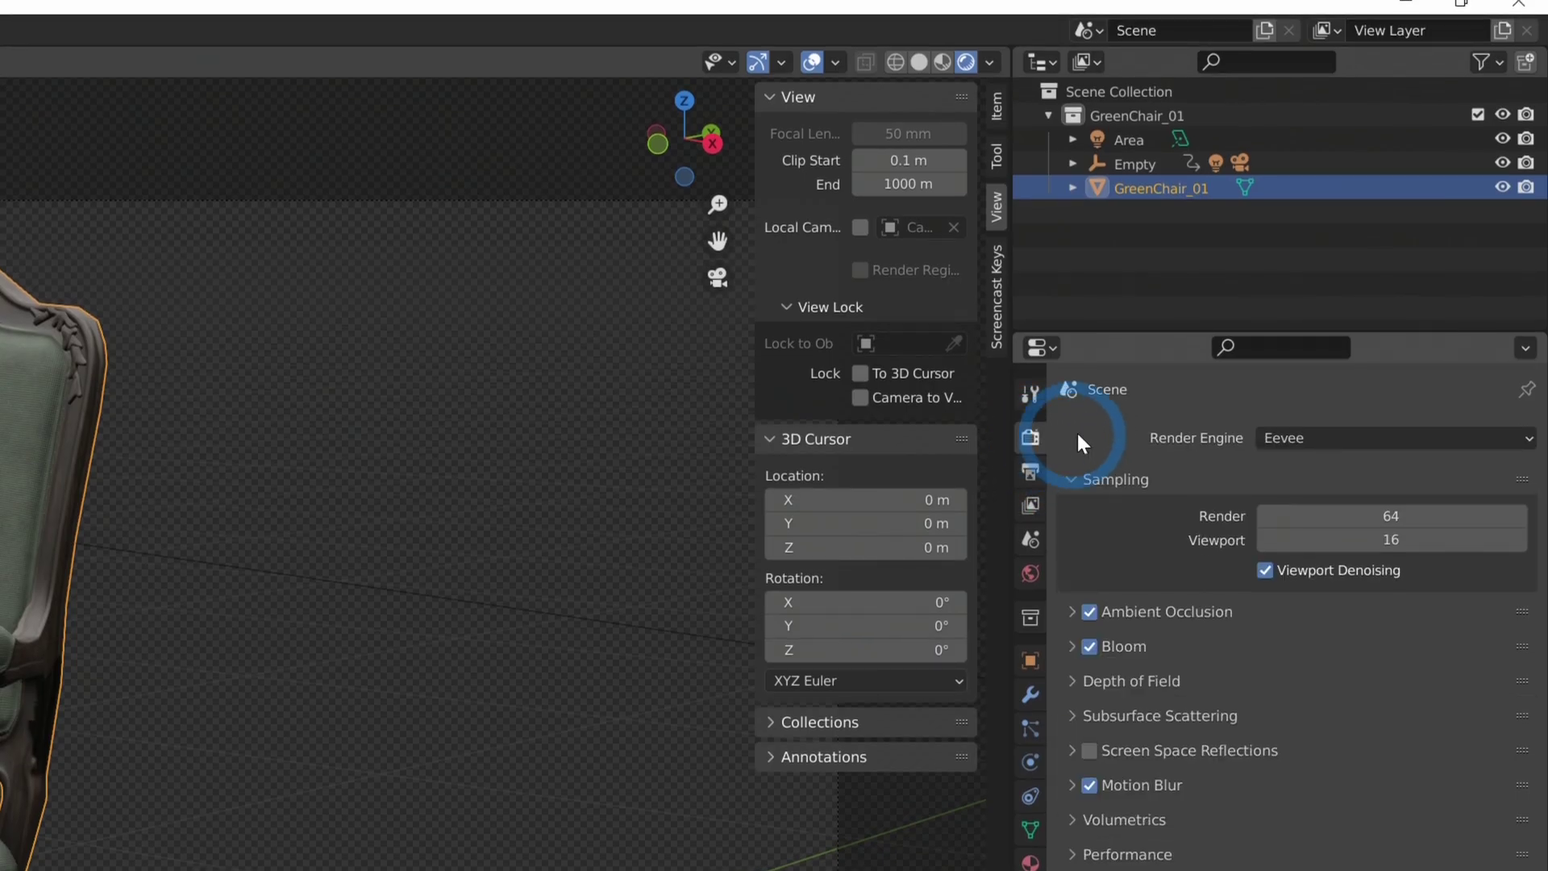
{"action": "left_click", "coordinate": [1339, 438]}
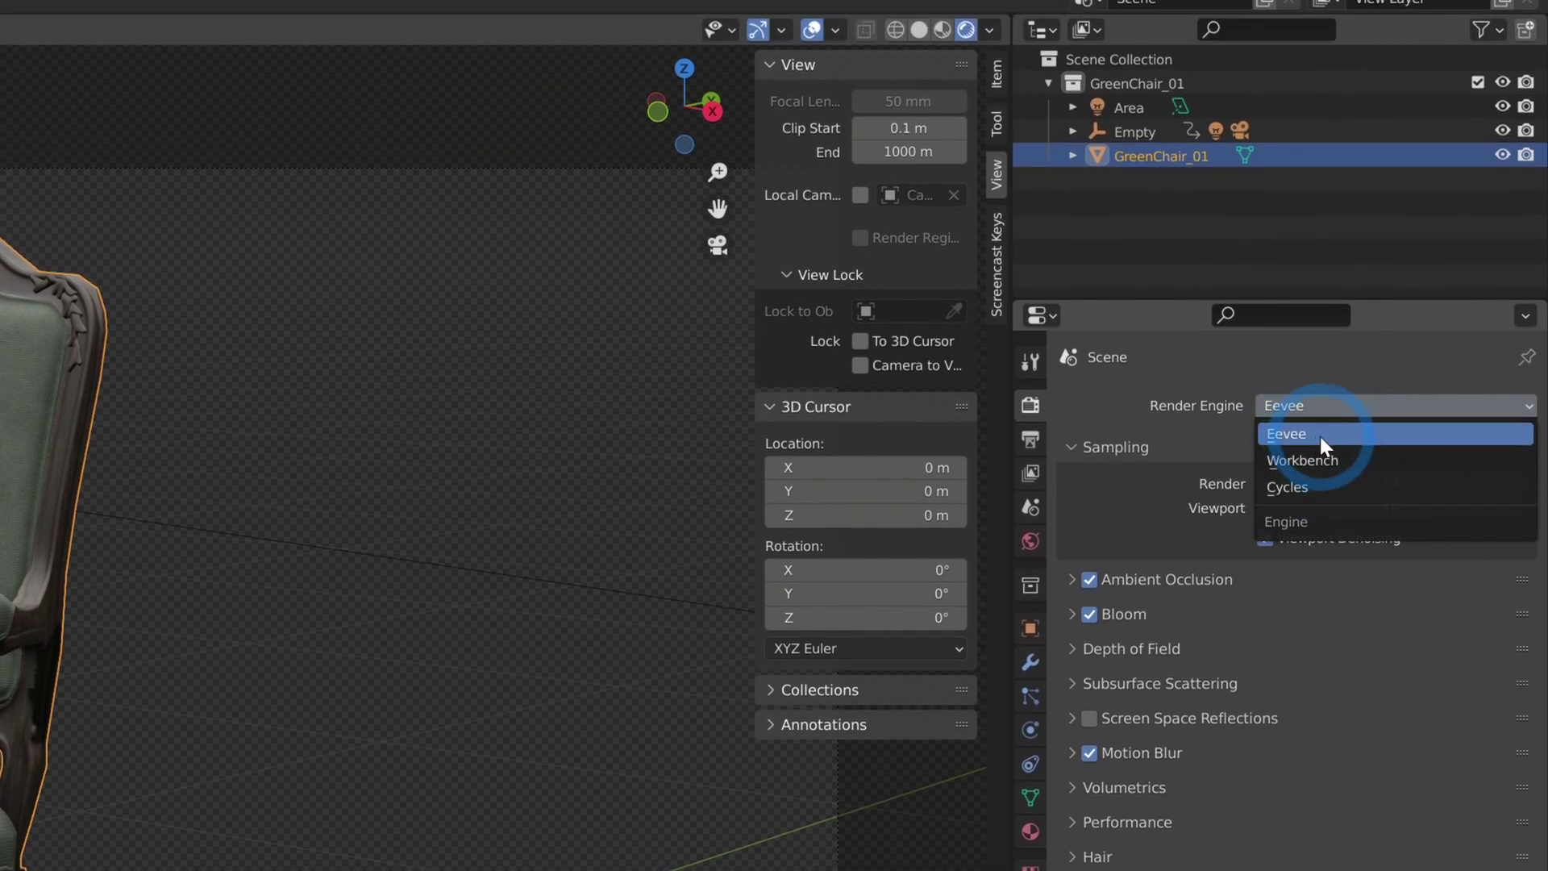
{"action": "left_click", "coordinate": [1319, 437]}
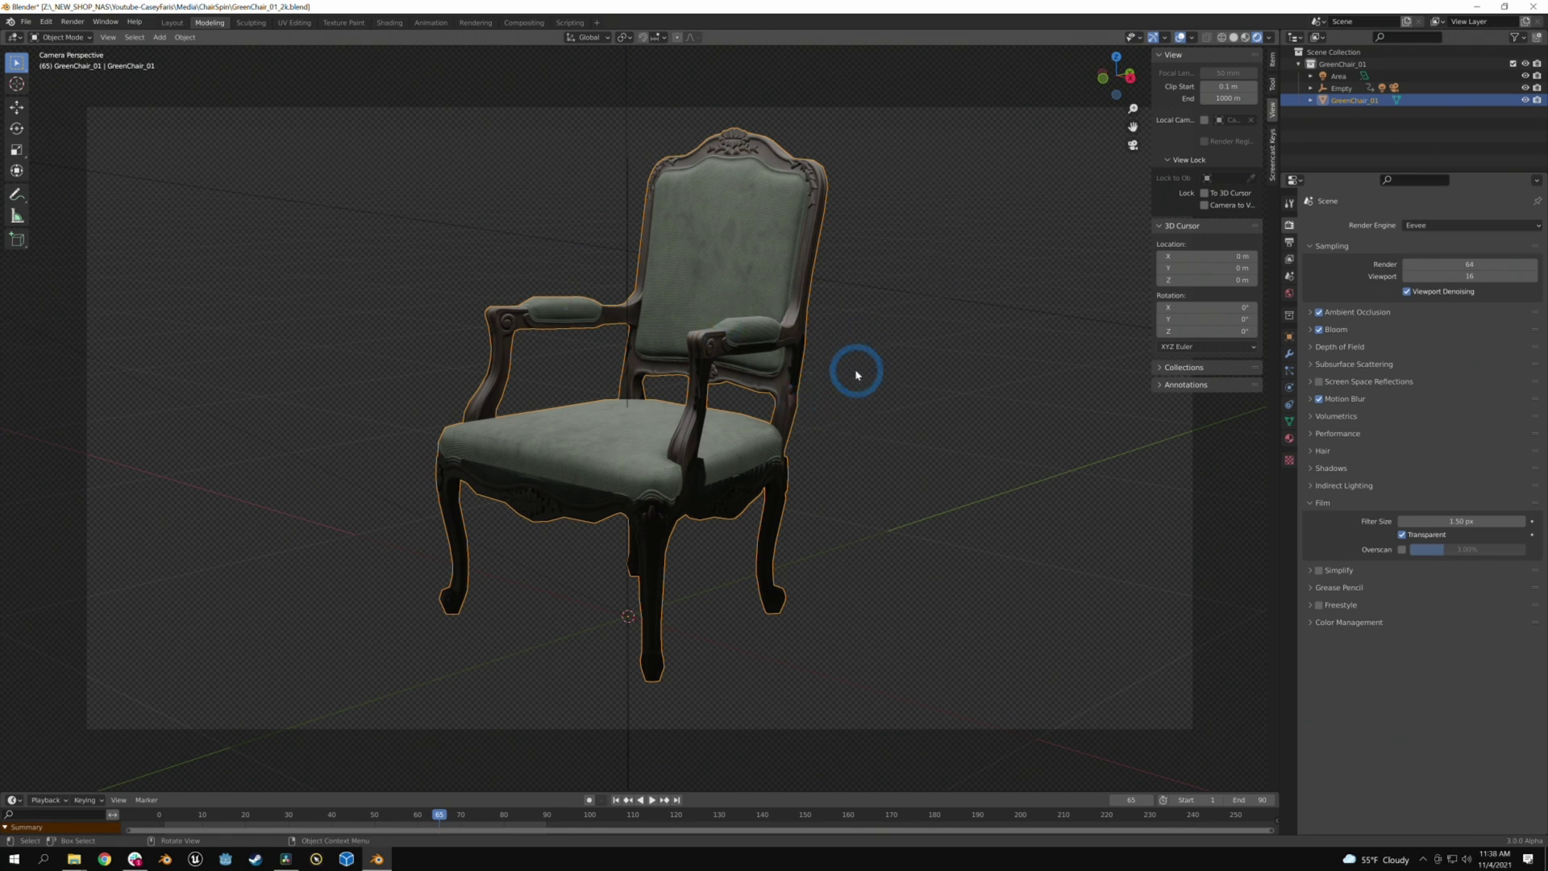
- Set the animation output path to the R2 folder inside ChairSpin
{"action": "left_click", "coordinate": [1289, 241]}
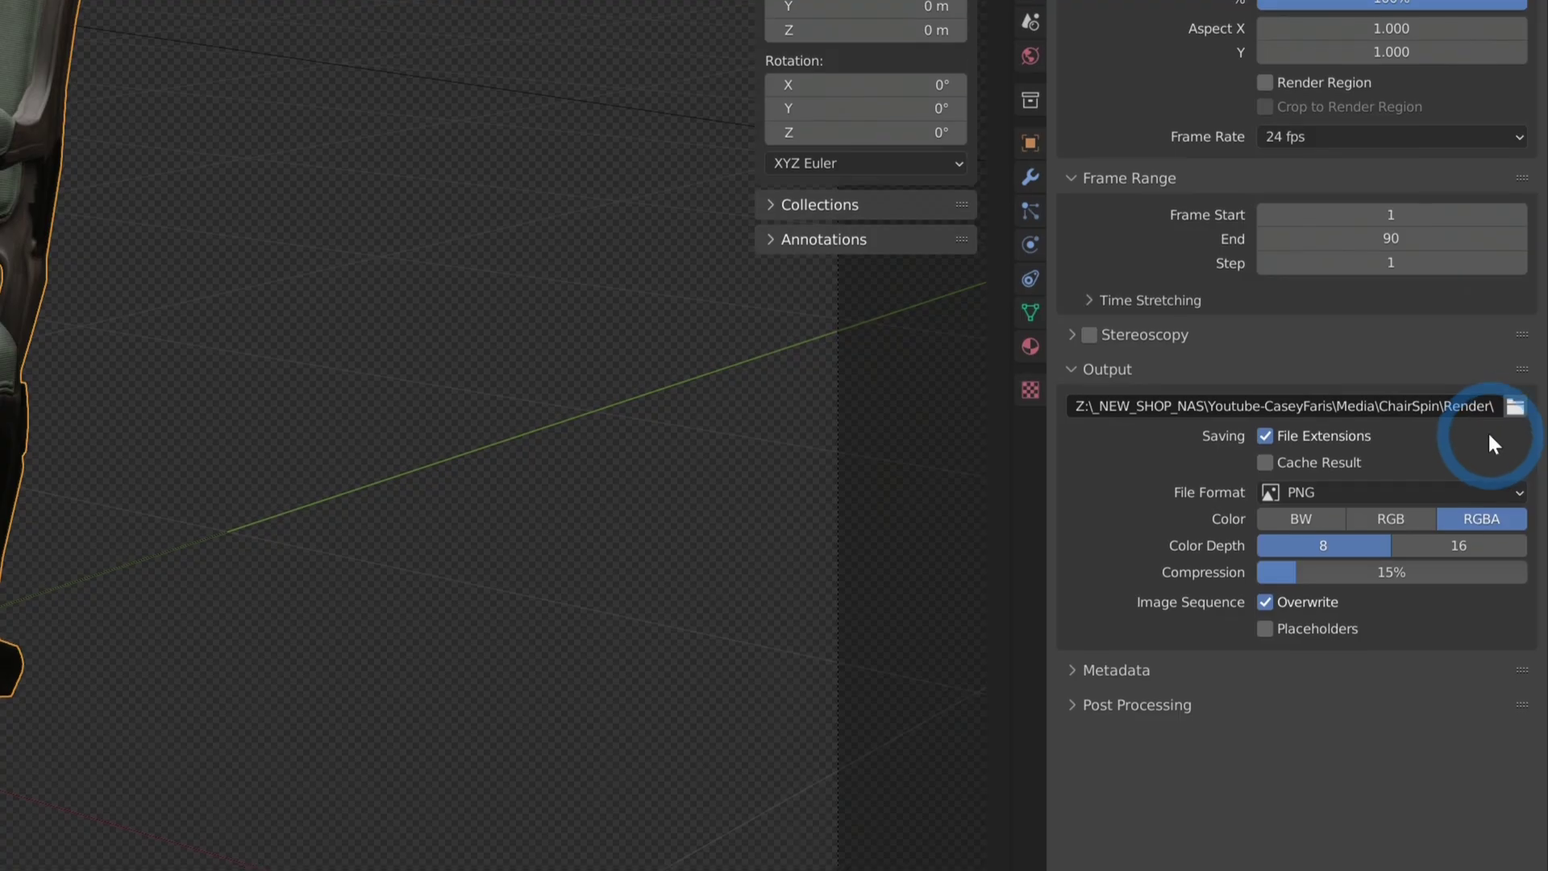
{"action": "left_click", "coordinate": [1515, 406]}
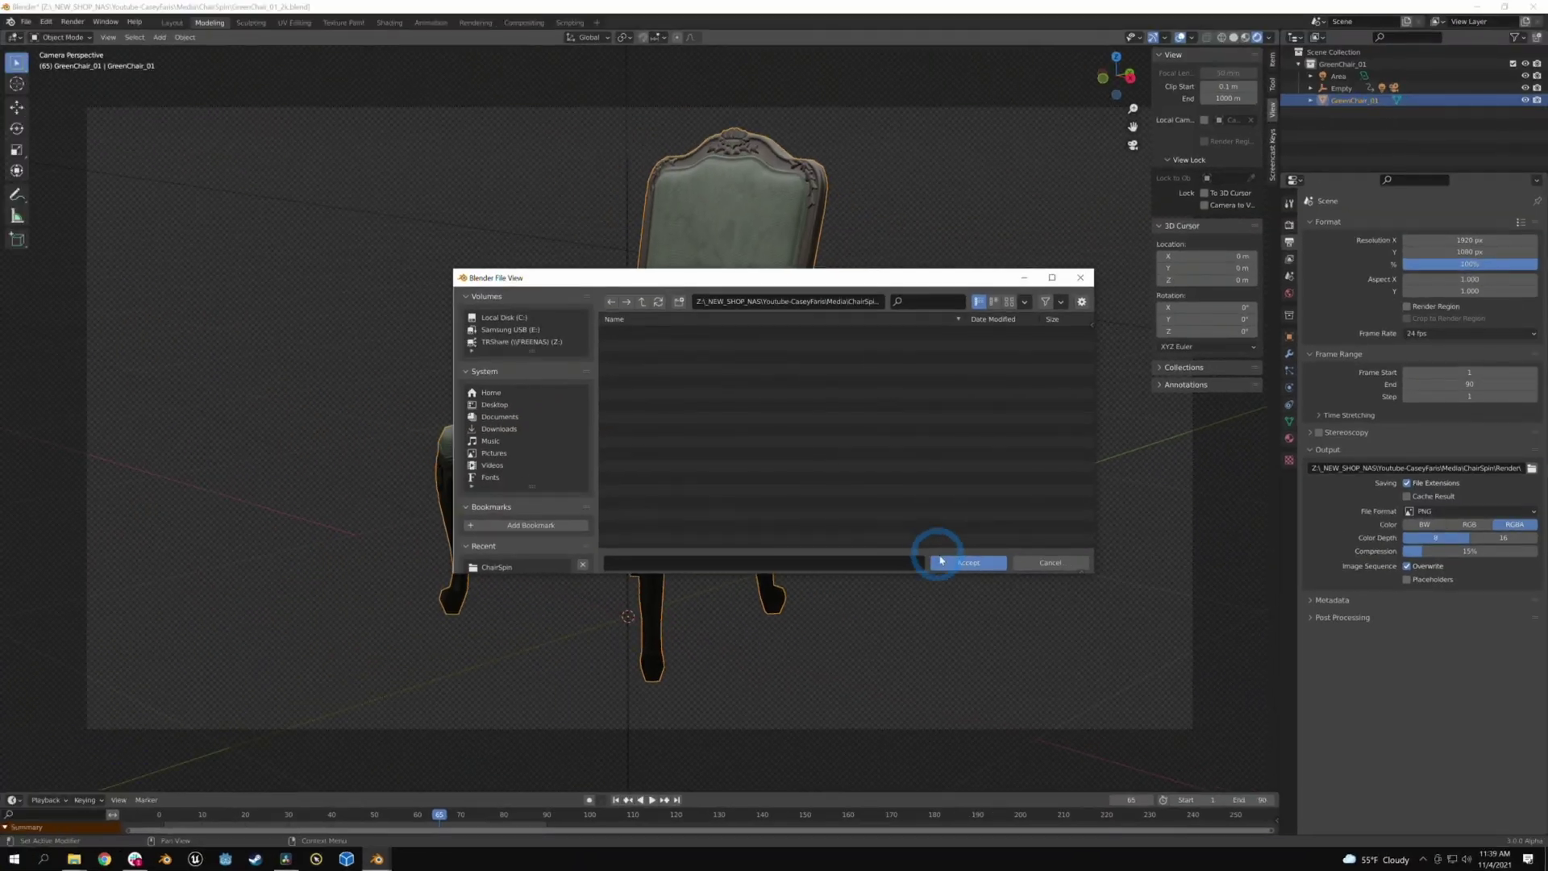
{"action": "left_click", "coordinate": [940, 559]}
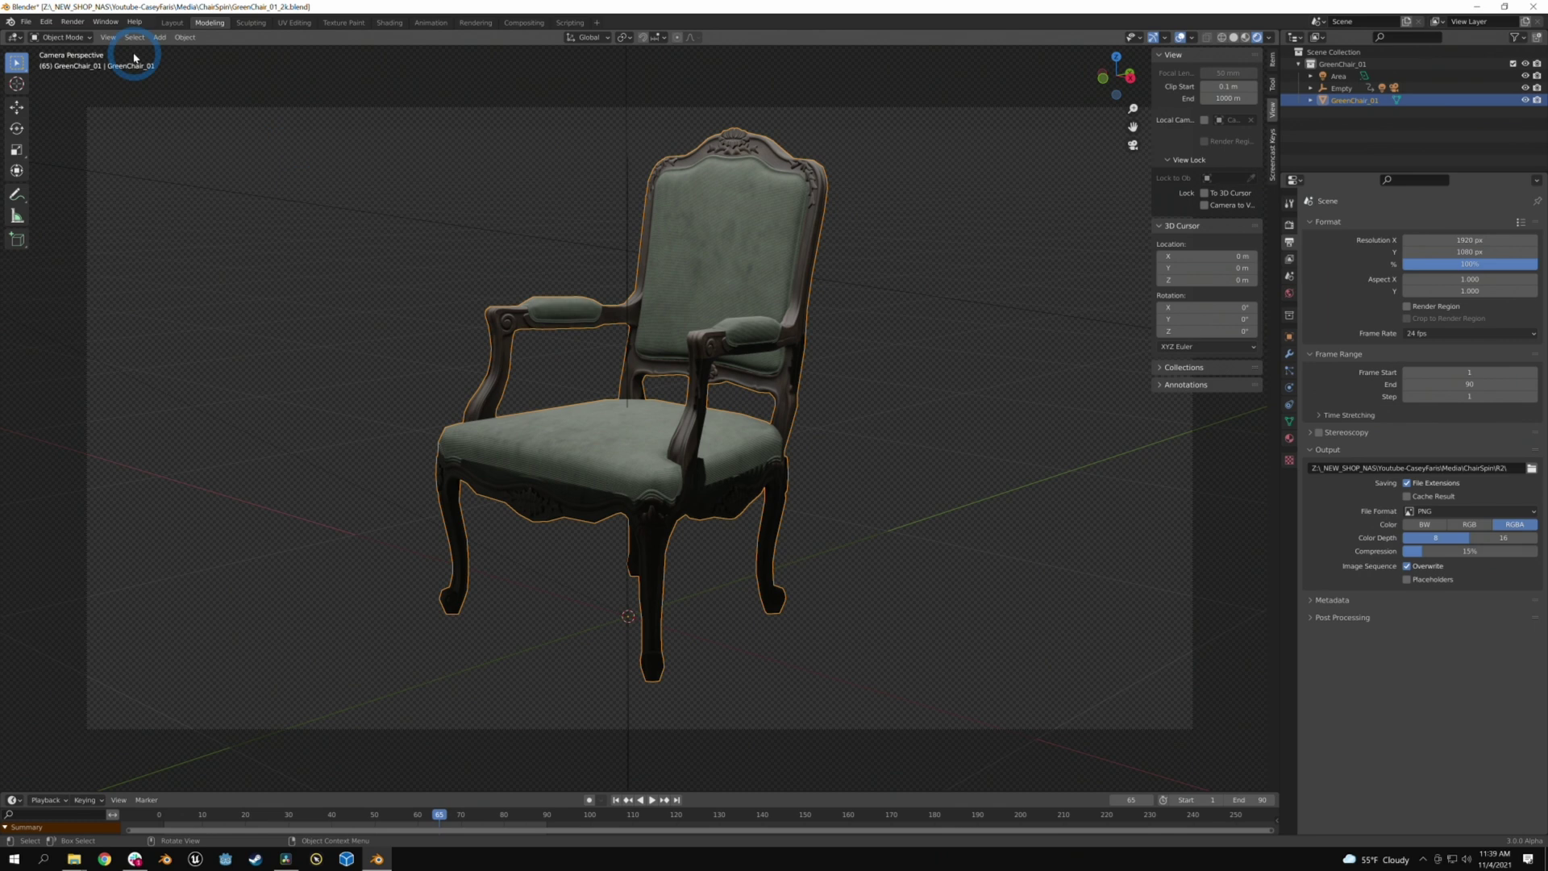
- Render the chair animation through frame 90, then close the render window
{"action": "left_click", "coordinate": [73, 22]}
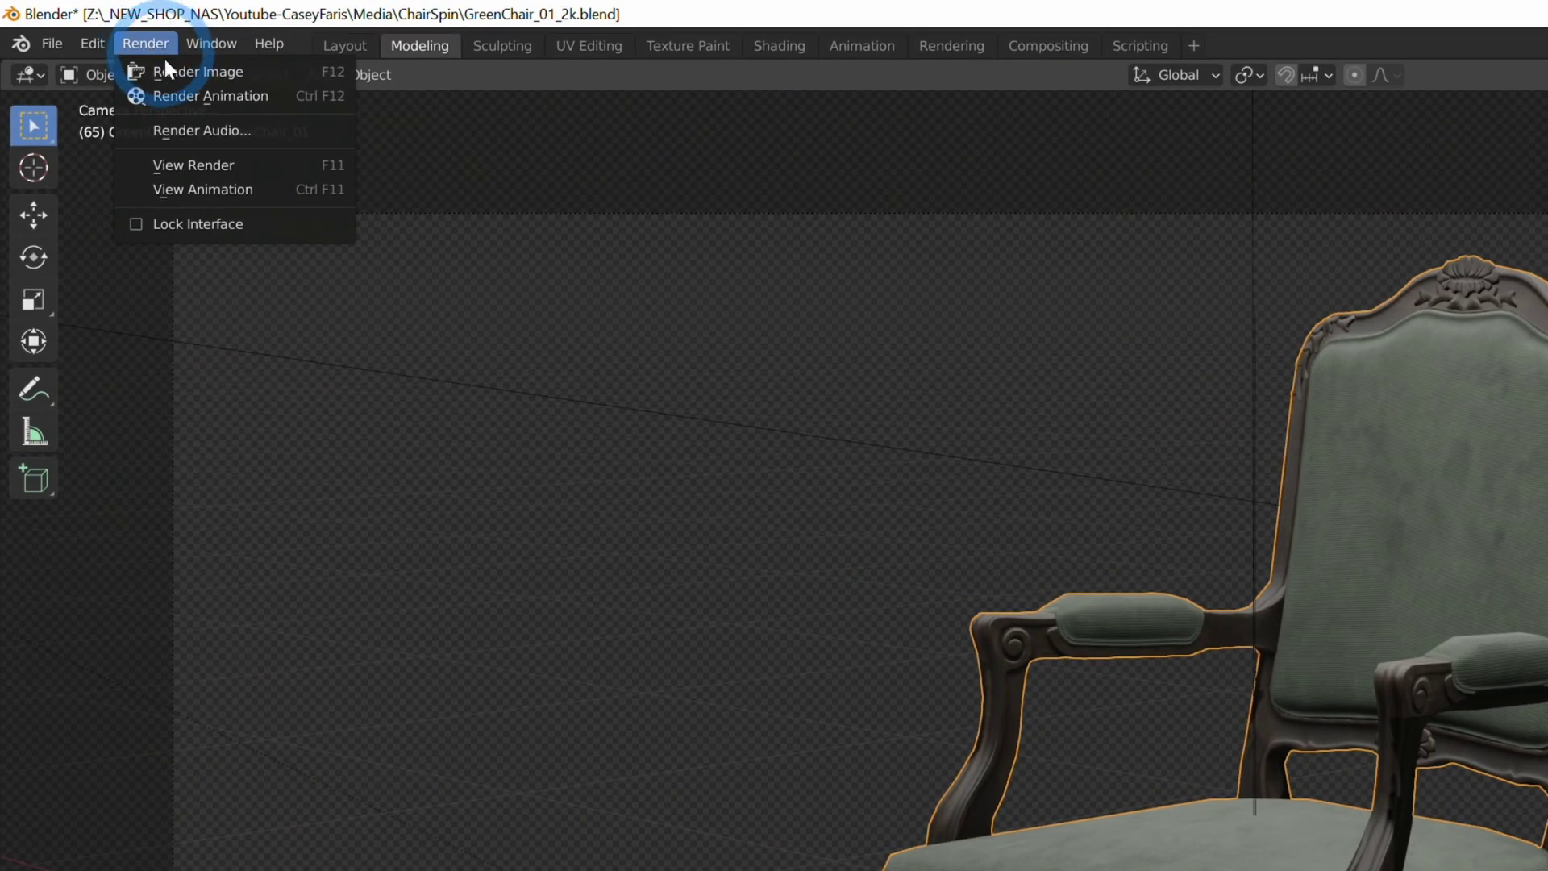
{"action": "left_click", "coordinate": [195, 97]}
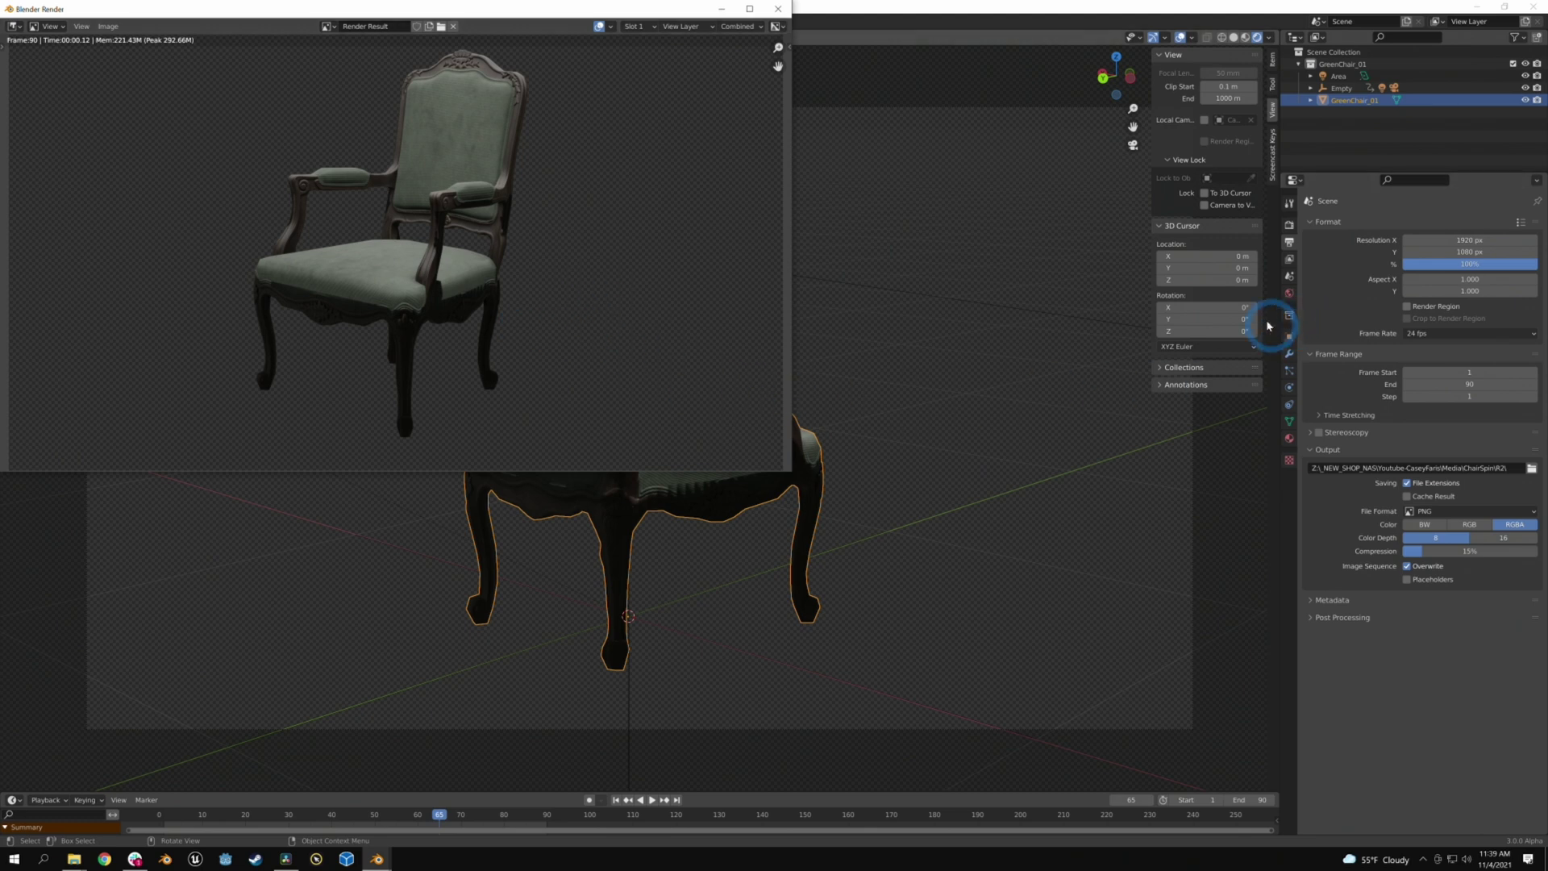
{"action": "left_click", "coordinate": [1289, 225]}
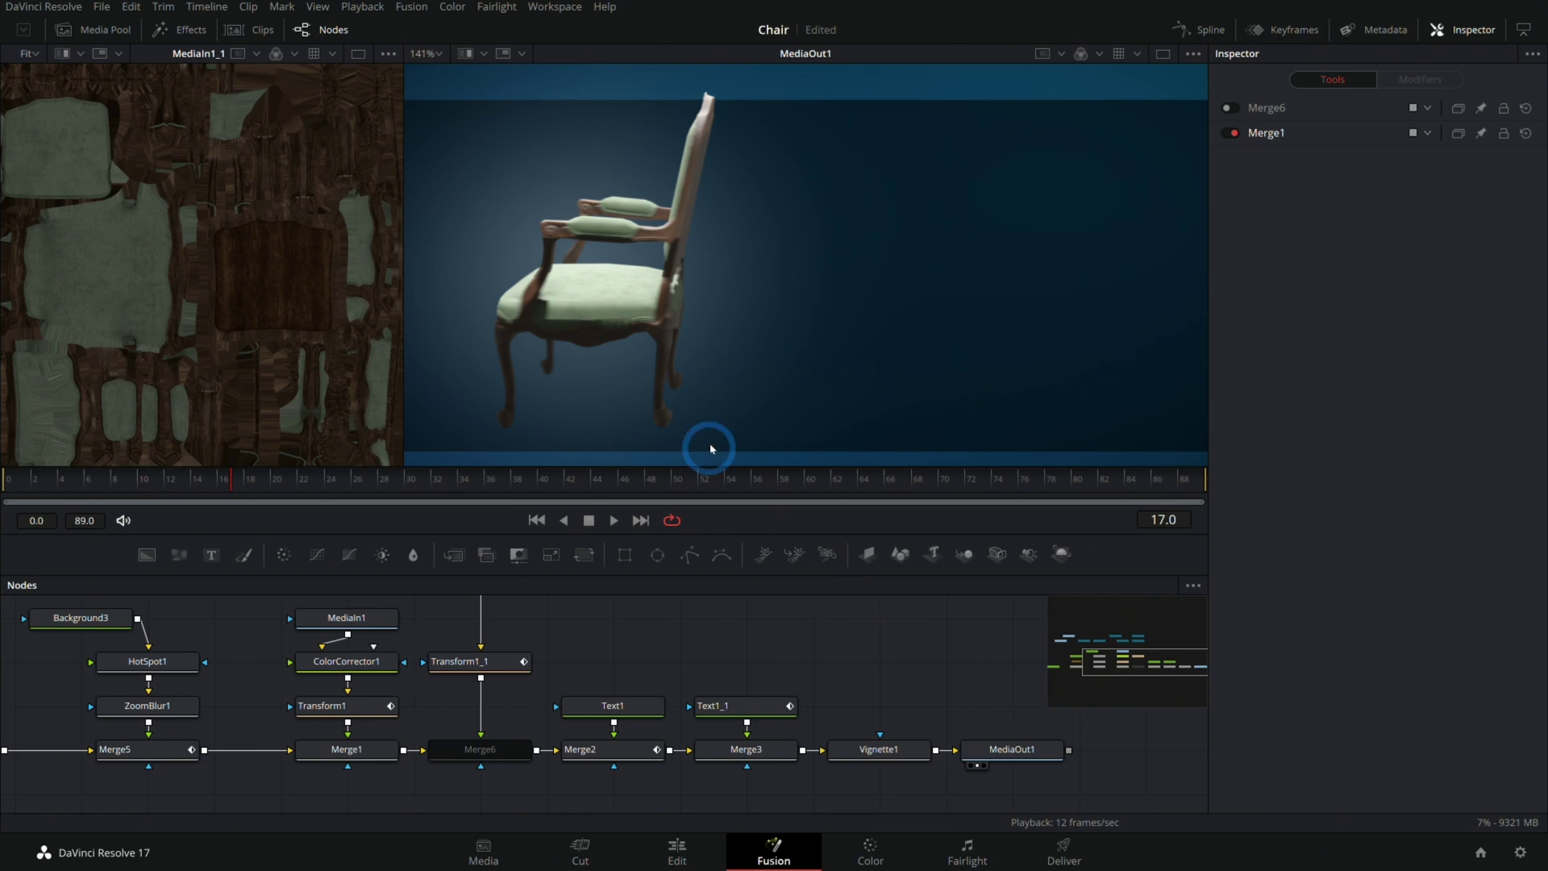
- Play the Very Old Chair composite and stop at frame 76
{"action": "key", "text": "space"}
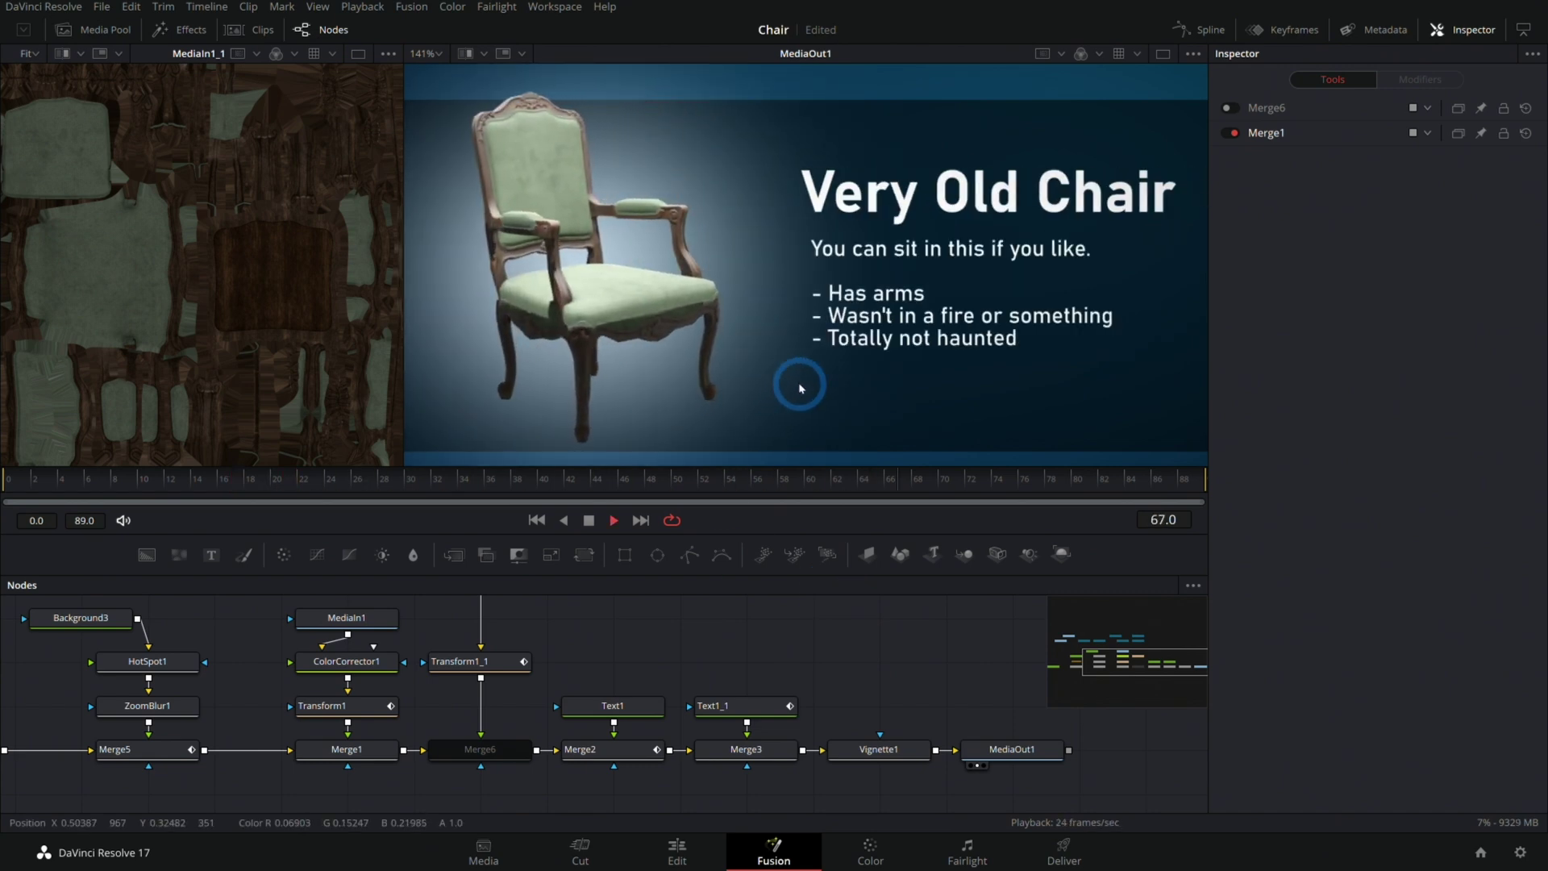
{"action": "key", "text": "space"}
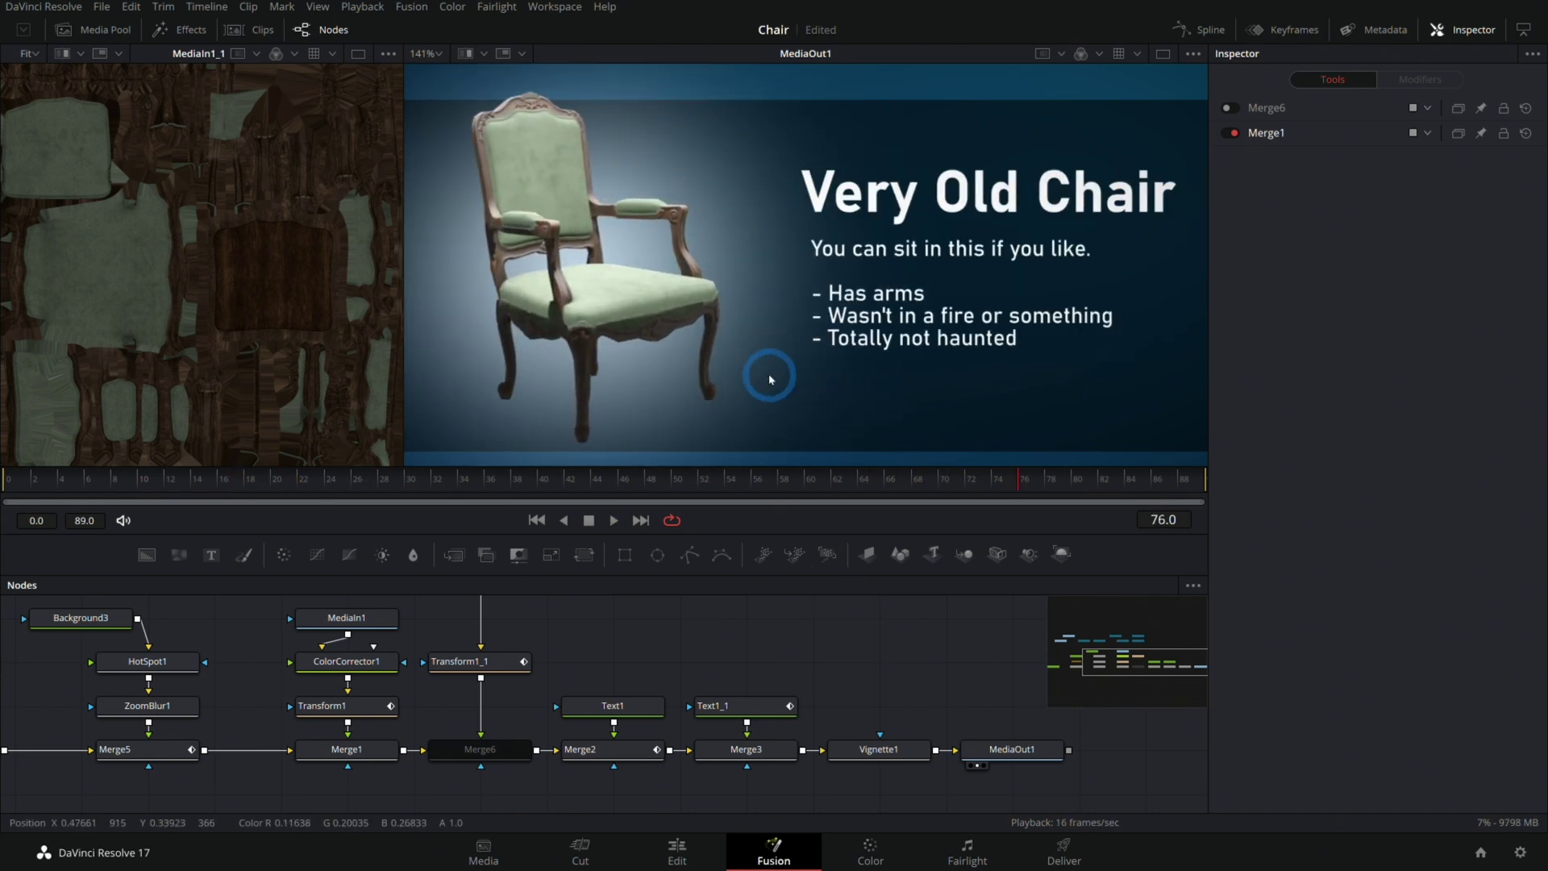